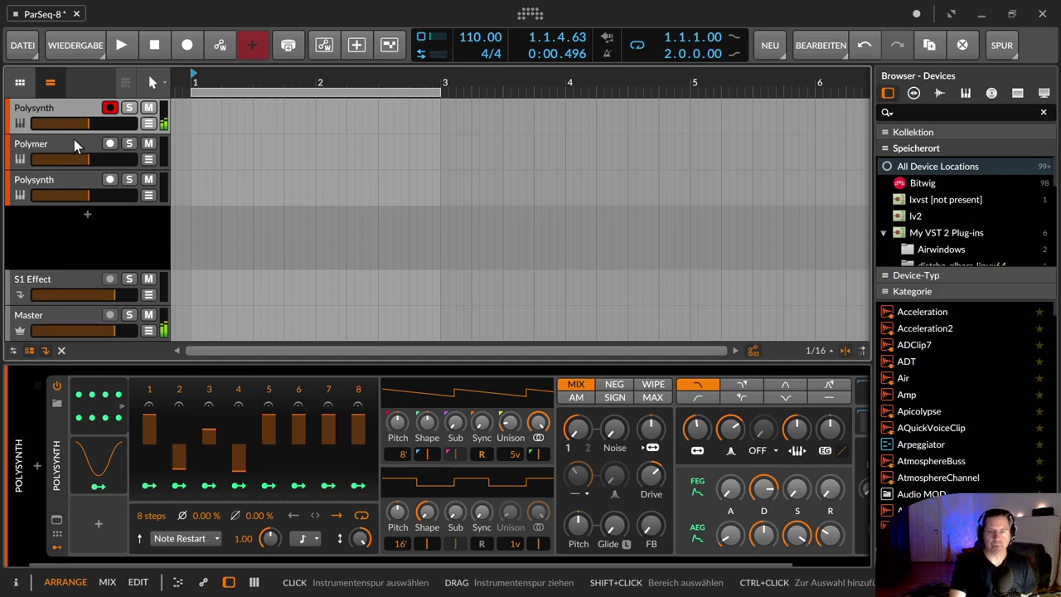
# - Select the third track, Polysynth, and raise its filter cutoff frequency to about 2.90 kHz
pyautogui.click(74, 141)
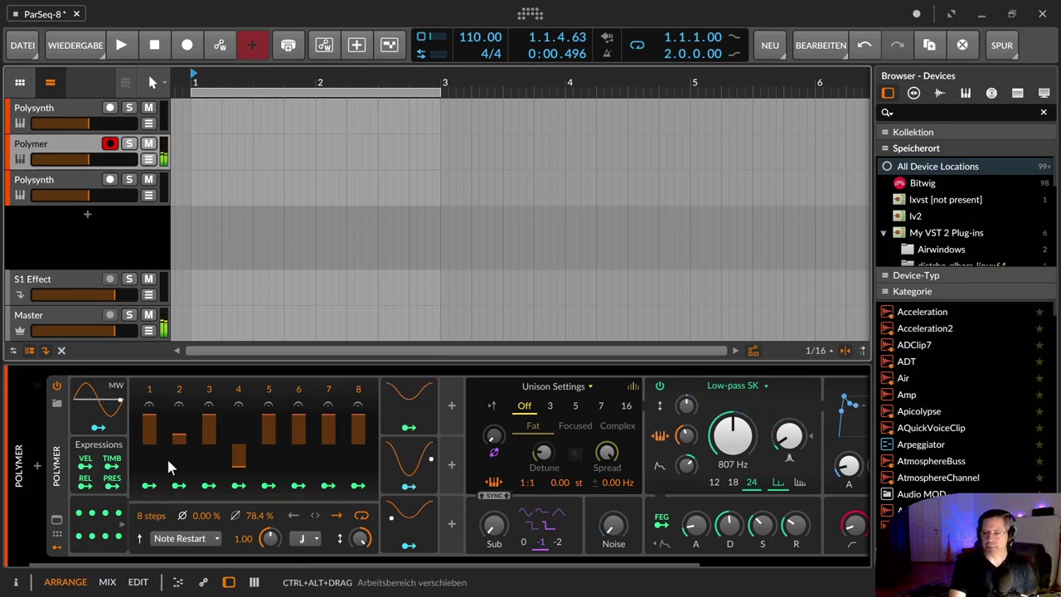
pyautogui.click(48, 188)
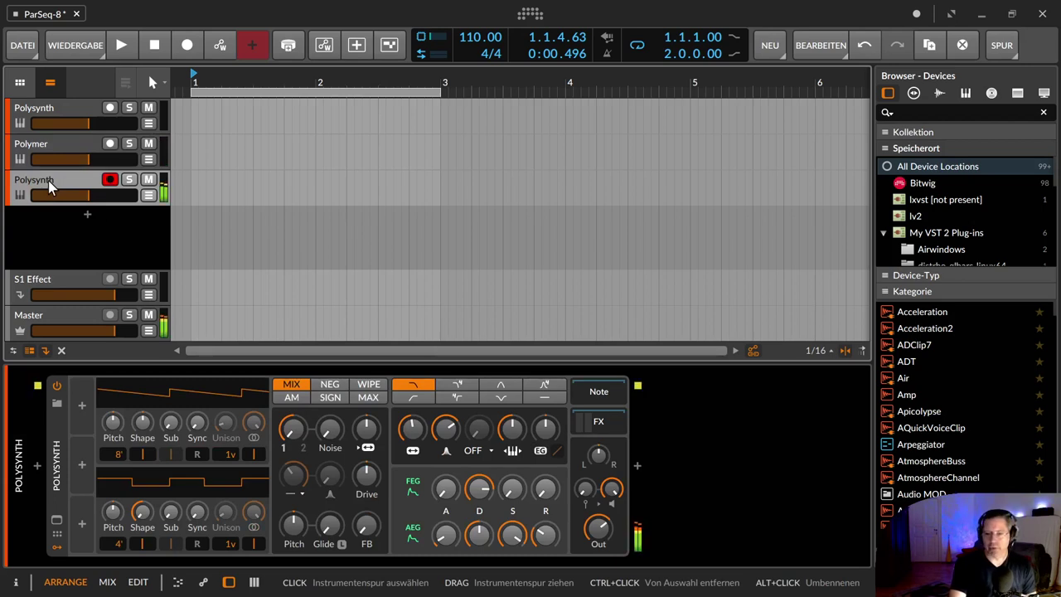
pyautogui.moveTo(416, 438); pyautogui.dragTo(416, 398)
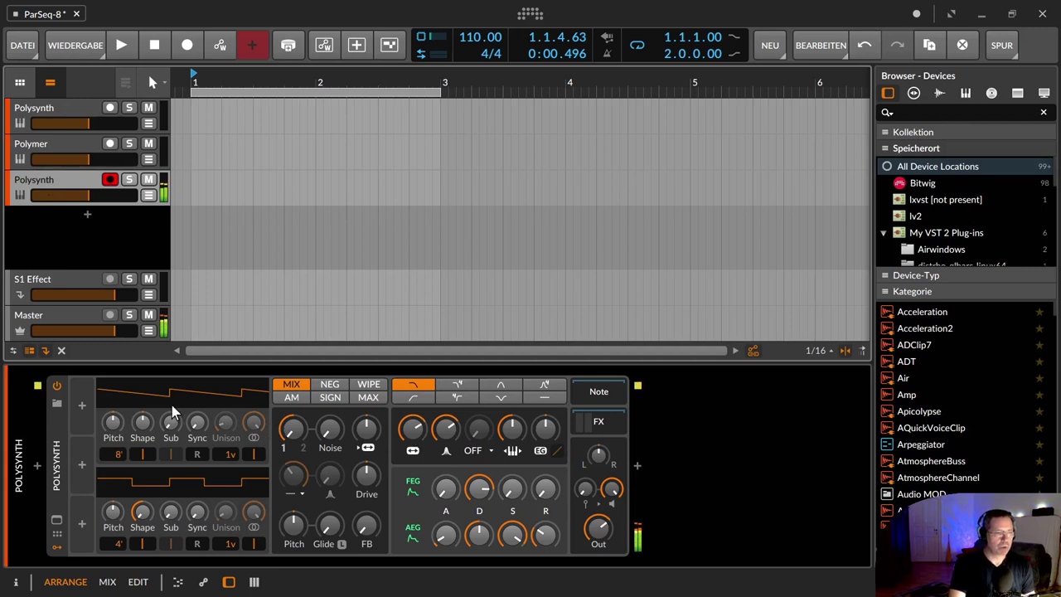
# - Add a ParSeq-8 modulator to the first free modulator slot of the Polysynth and expand its step details
pyautogui.click(81, 406)
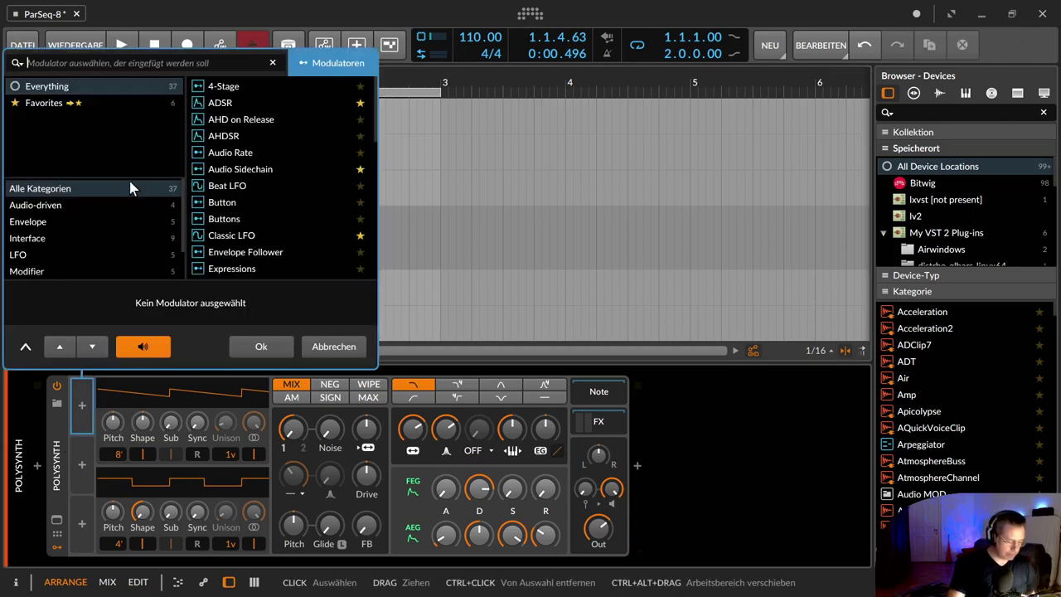
pyautogui.write('pars')
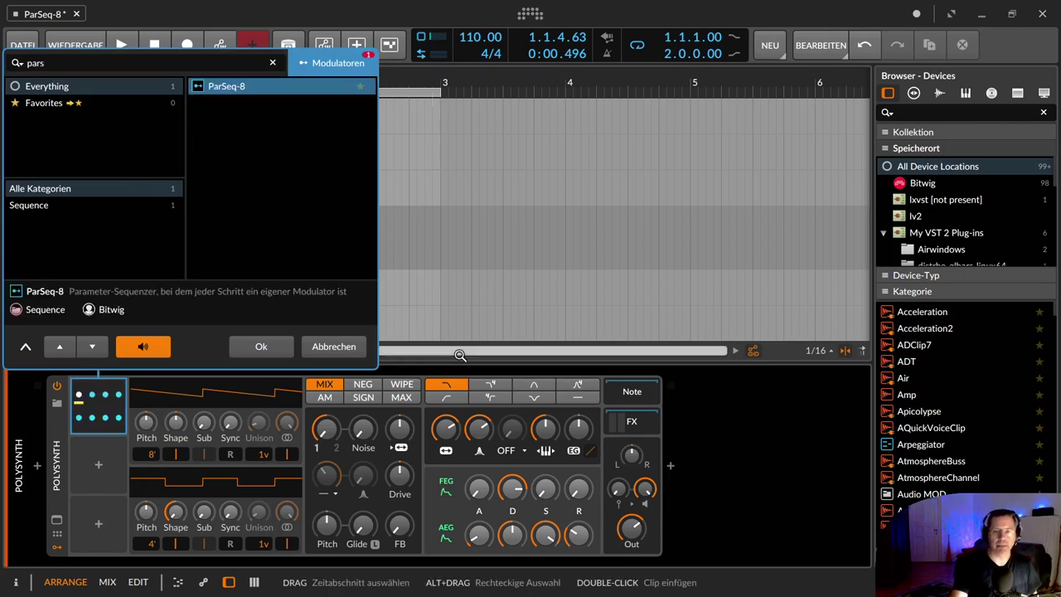
pyautogui.click(284, 346)
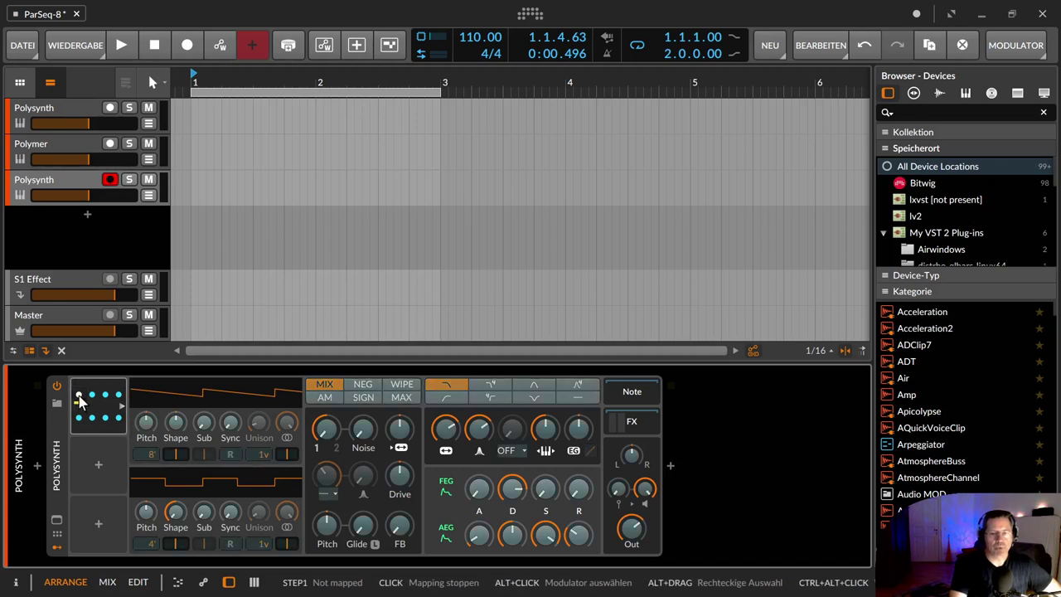
pyautogui.click(121, 404)
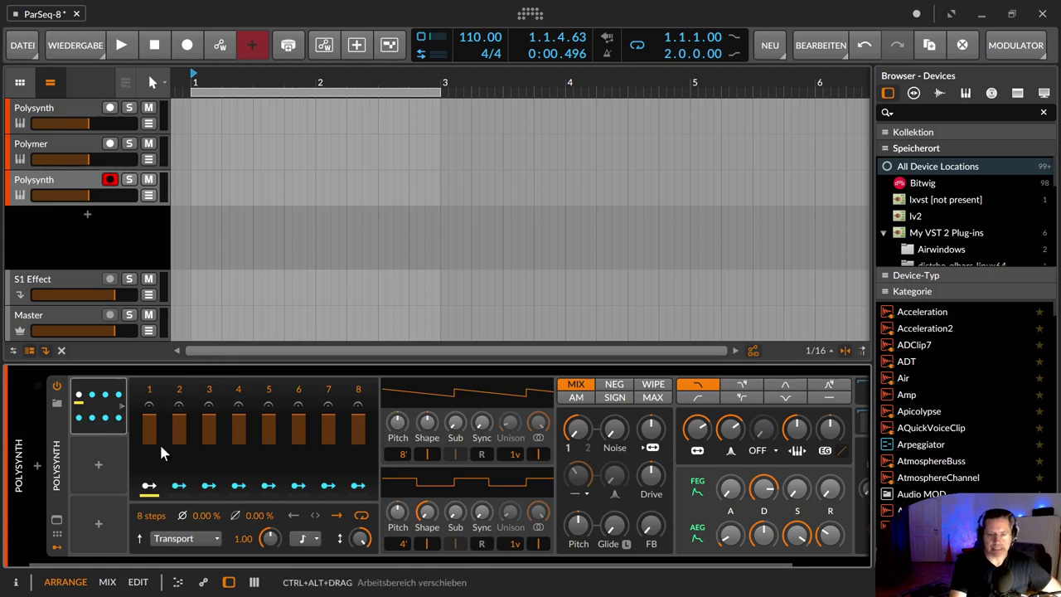
# - Switch ParSeq-8 steps 1, 2 and 3 off and back on
pyautogui.click(149, 394)
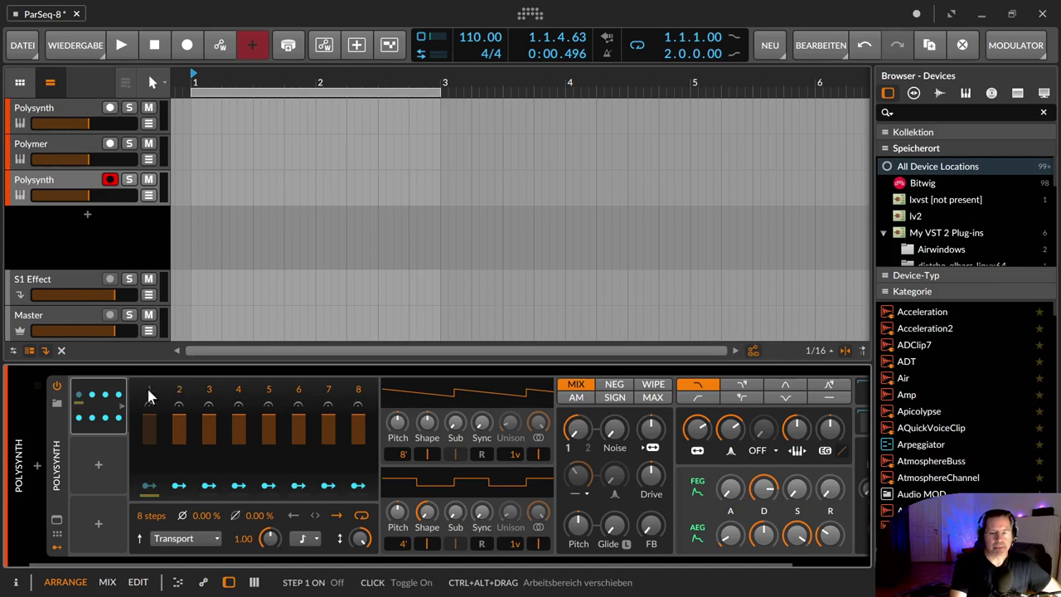
pyautogui.click(150, 396)
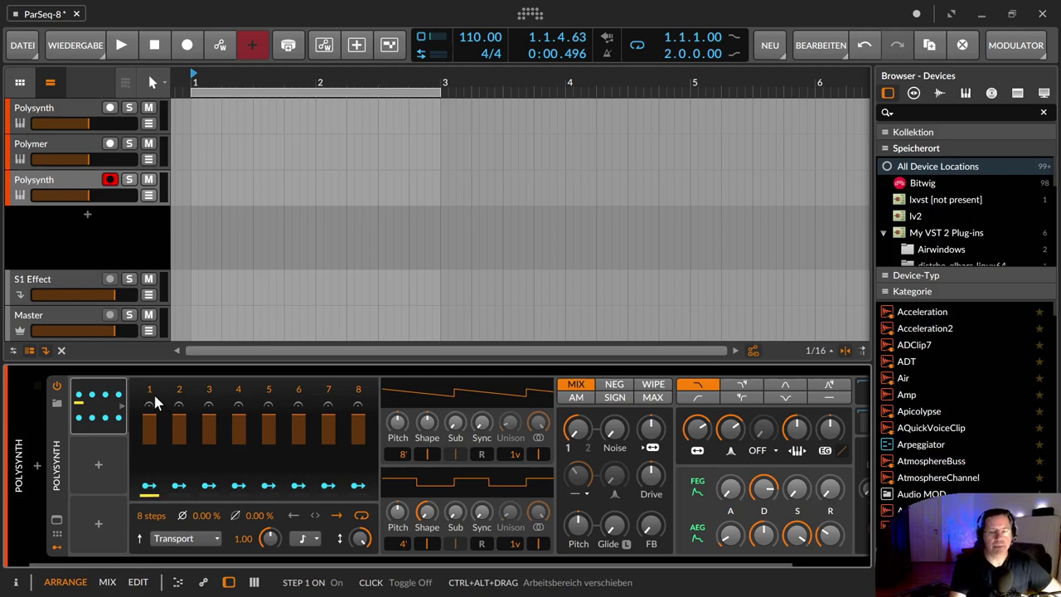
pyautogui.click(150, 397)
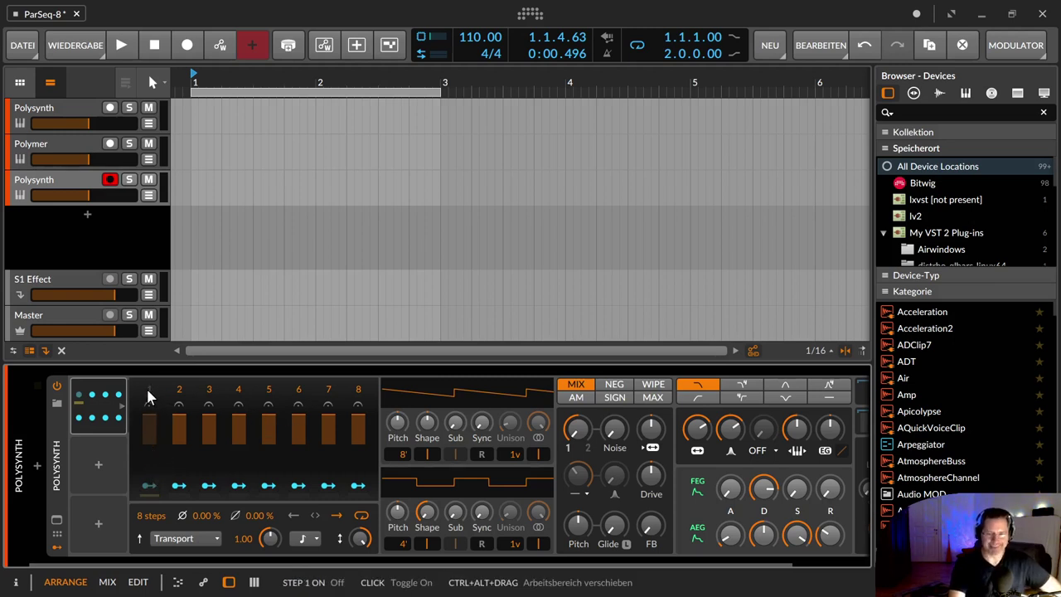
pyautogui.click(149, 387)
pyautogui.click(192, 390)
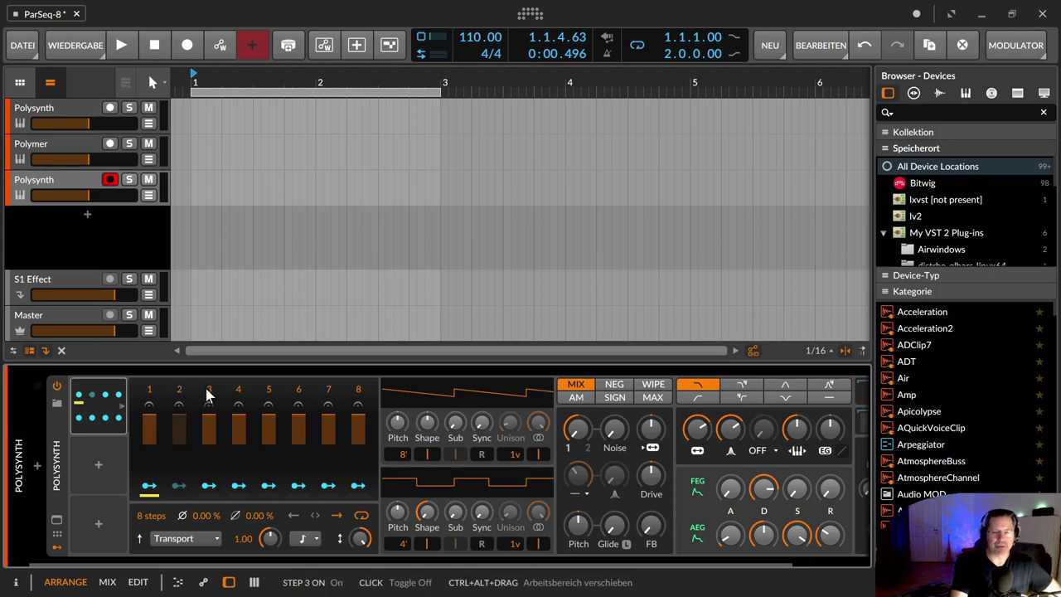
pyautogui.click(209, 395)
pyautogui.click(189, 396)
pyautogui.click(208, 395)
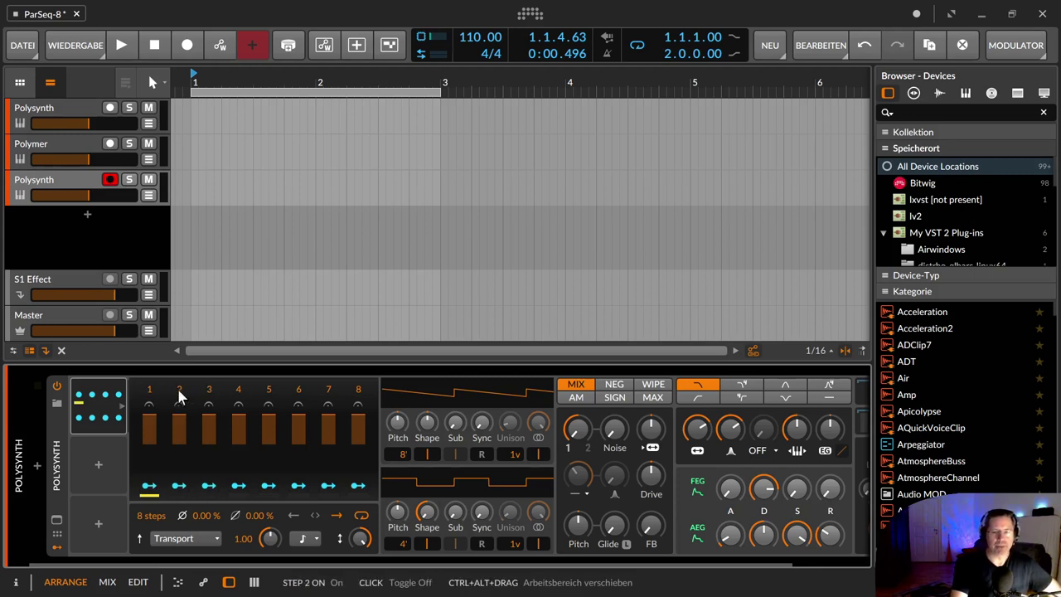
pyautogui.click(189, 397)
pyautogui.click(179, 400)
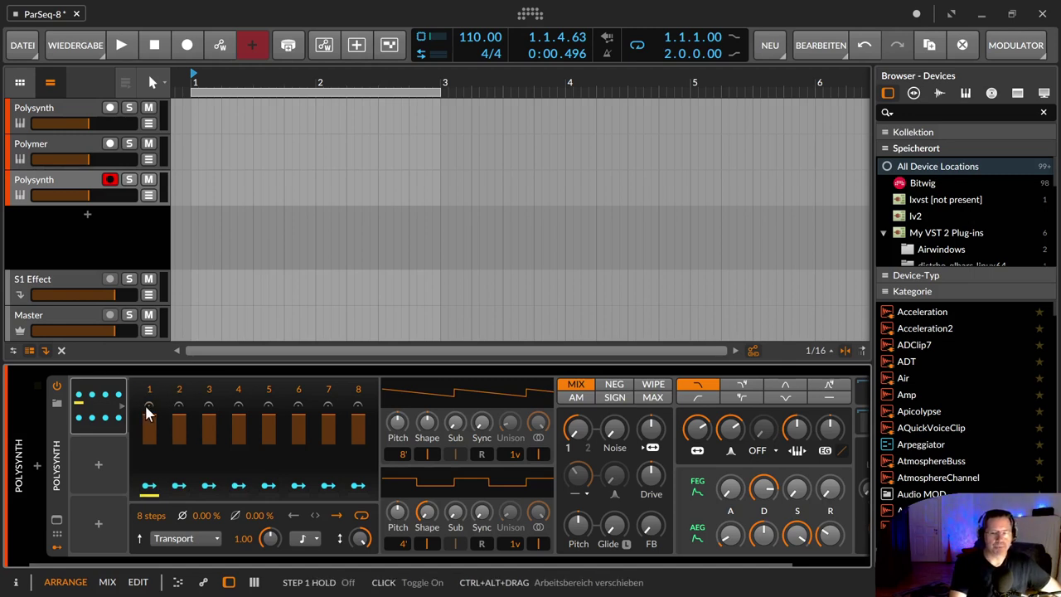
# - Switch the option to hold previous modulations on and off again for step 1
pyautogui.click(150, 406)
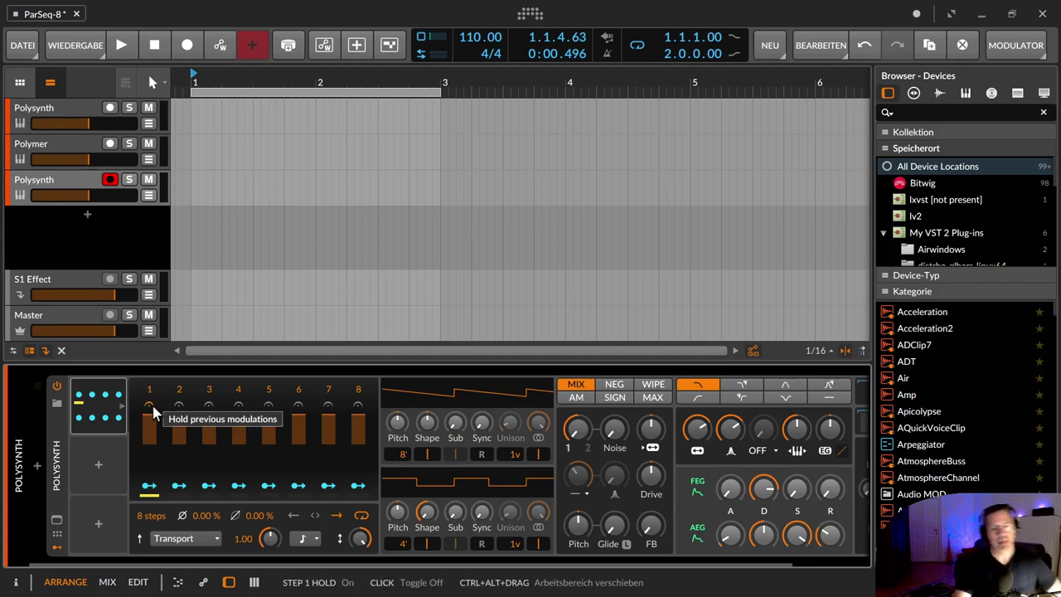
pyautogui.click(154, 410)
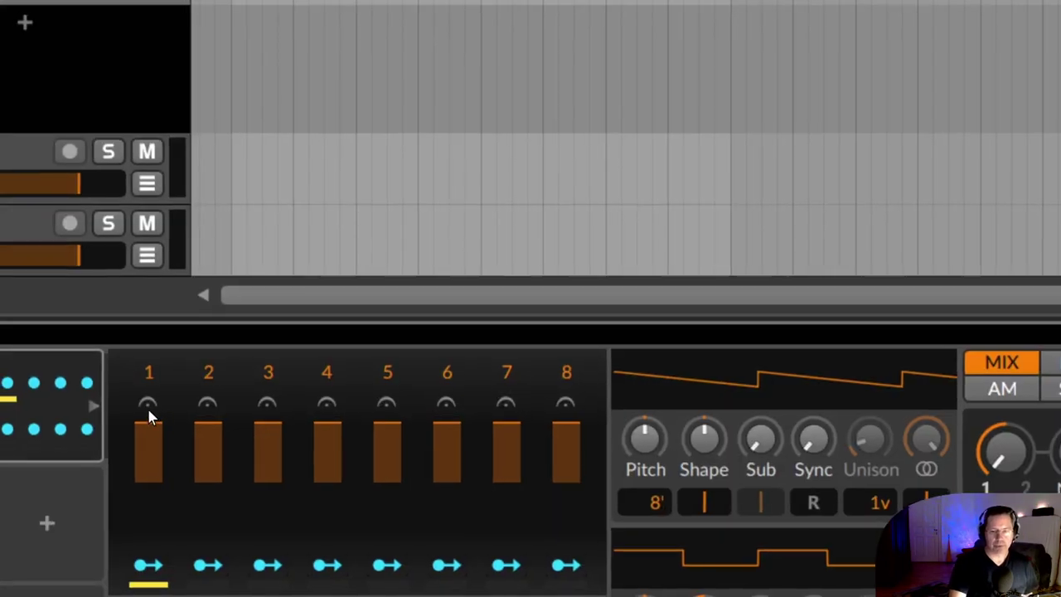
pyautogui.click(148, 409)
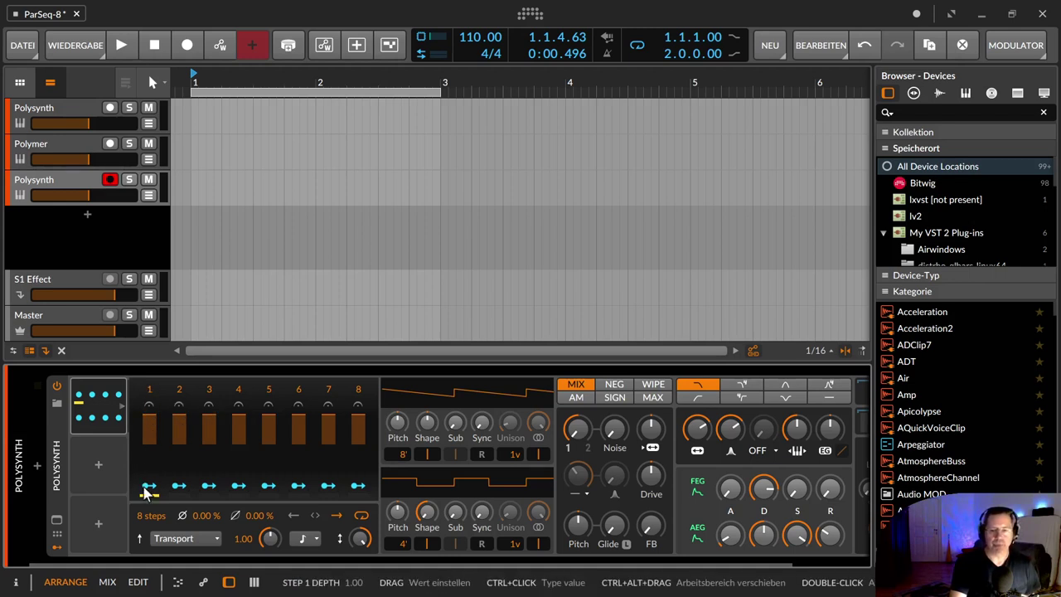
# - Map sequencer step 1 to the Polysynth filter frequency with a positive modulation amount
pyautogui.moveTo(699, 443); pyautogui.dragTo(699, 429)
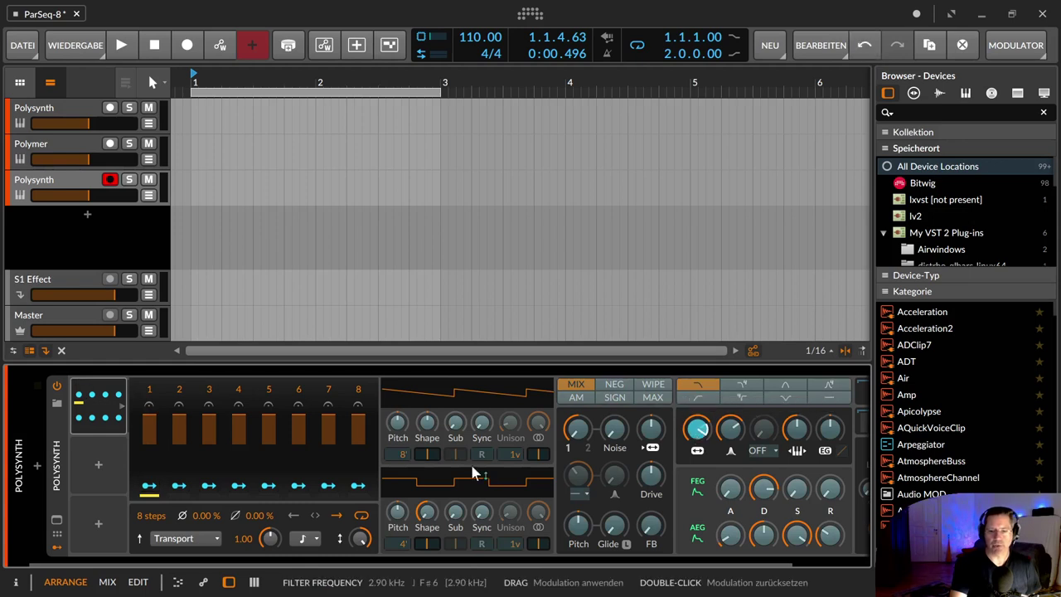
pyautogui.click(149, 488)
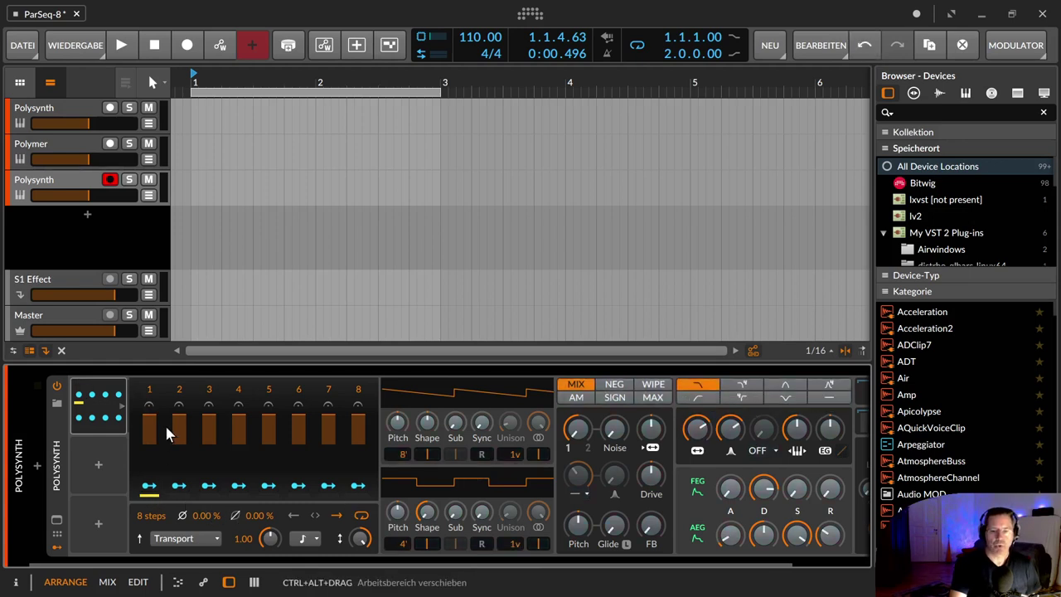
# - Set the ParSeq-8 trigger mode to Note Restart and its rate to 3.07
pyautogui.click(212, 539)
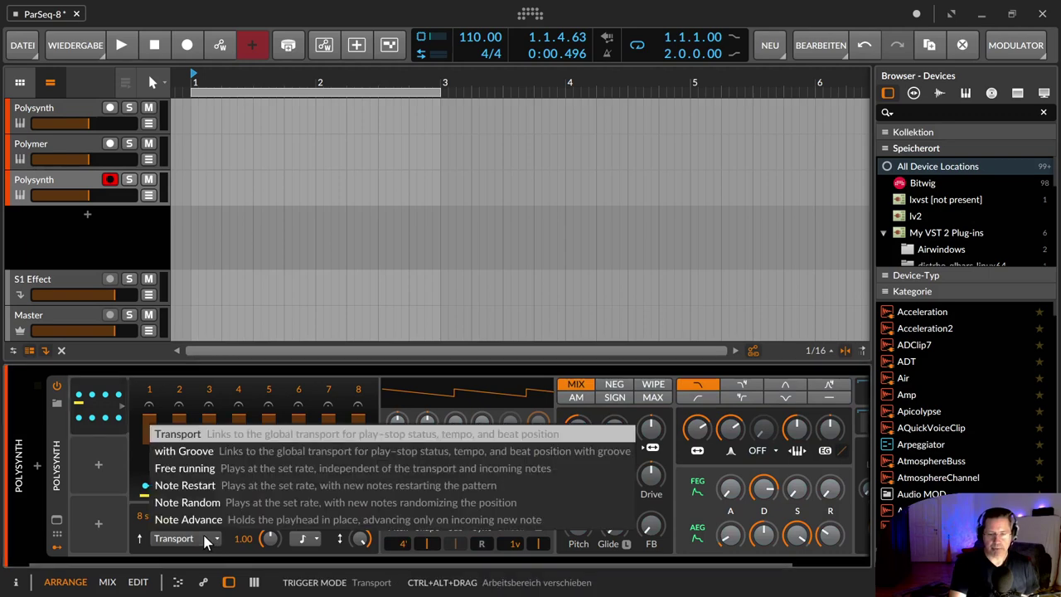
pyautogui.click(206, 483)
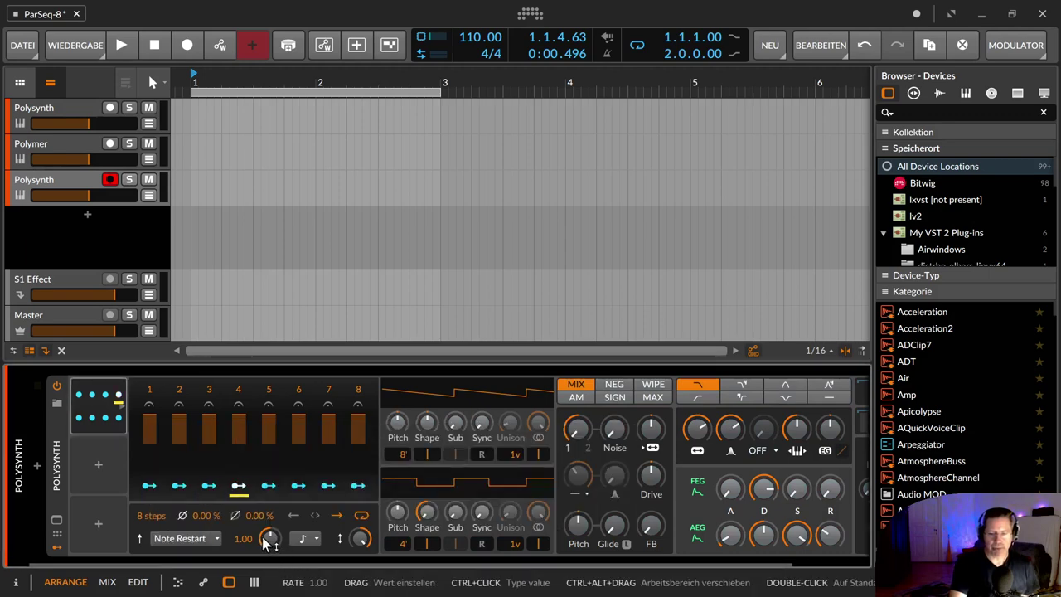
pyautogui.moveTo(269, 537)
pyautogui.mouseDown()
pyautogui.moveTo(269, 562)
pyautogui.moveTo(270, 528)
pyautogui.mouseUp()
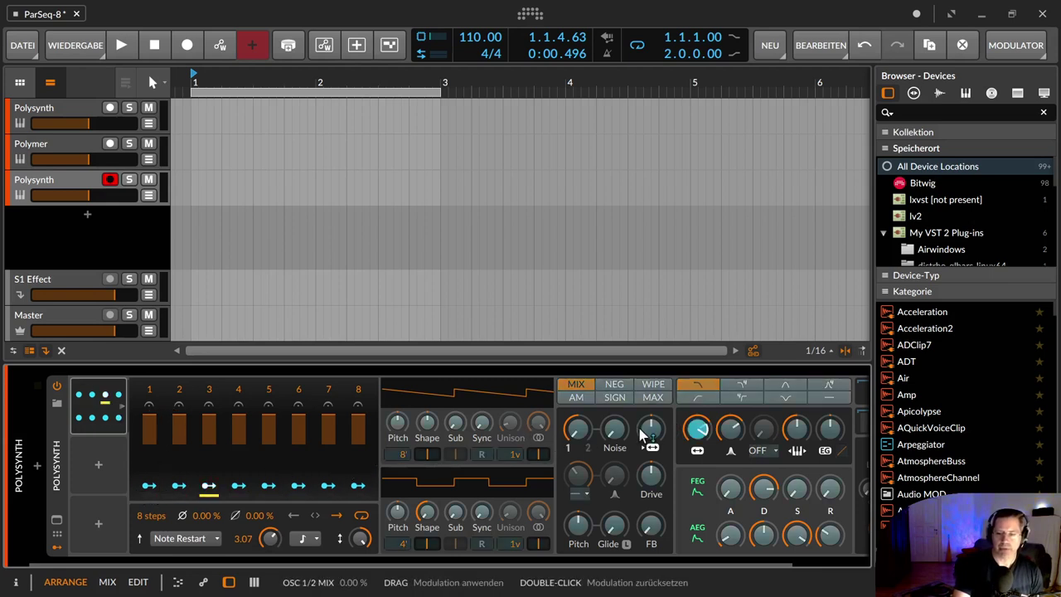
# - Lower the filter's base cutoff frequency and enable holding of previous modulations on sequencer step 2
pyautogui.click(149, 487)
pyautogui.moveTo(699, 429); pyautogui.dragTo(699, 454)
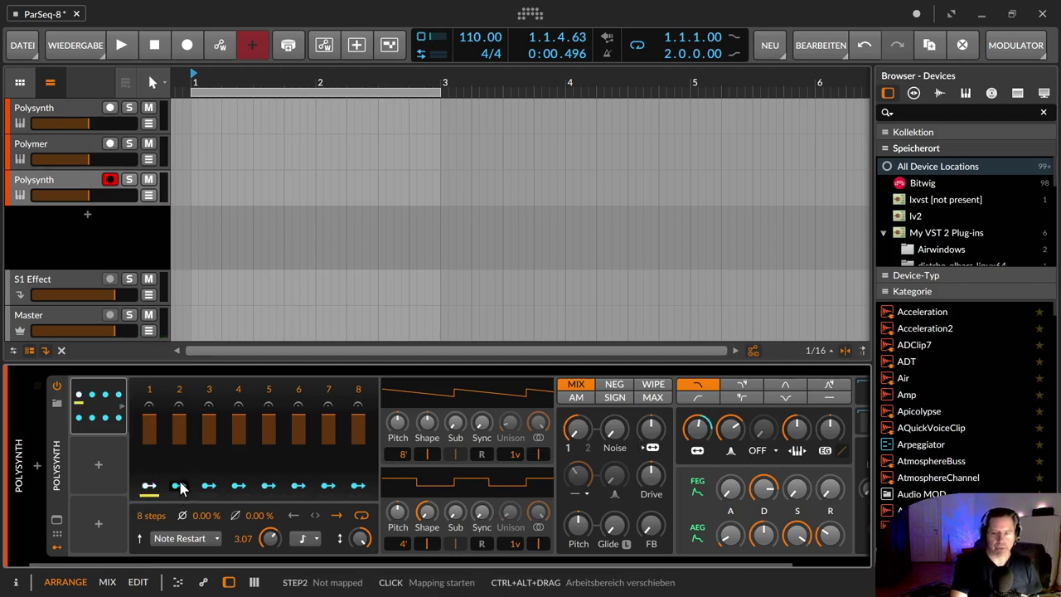
pyautogui.click(180, 406)
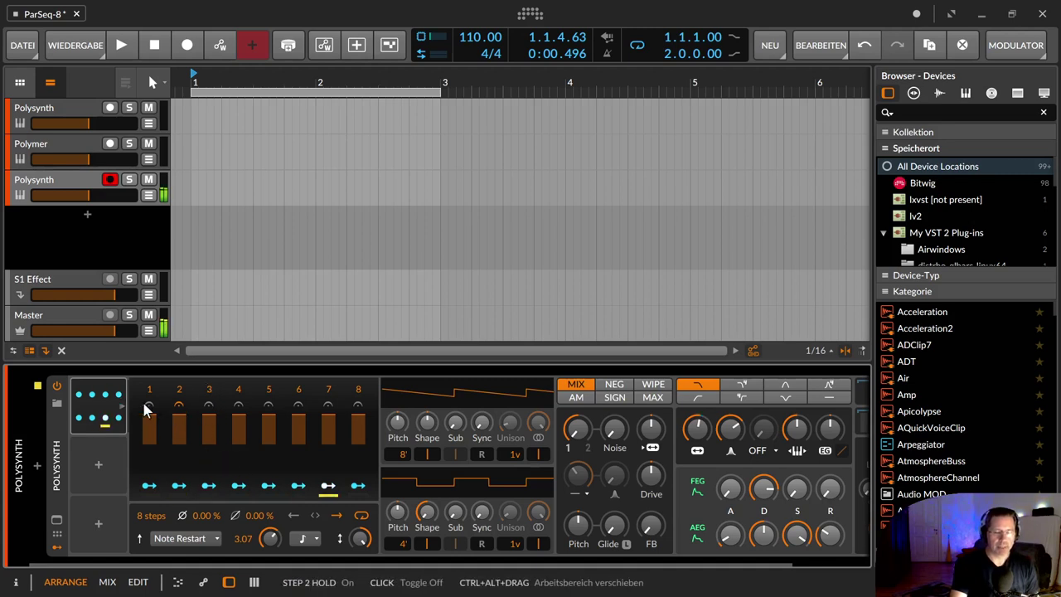
pyautogui.click(179, 405)
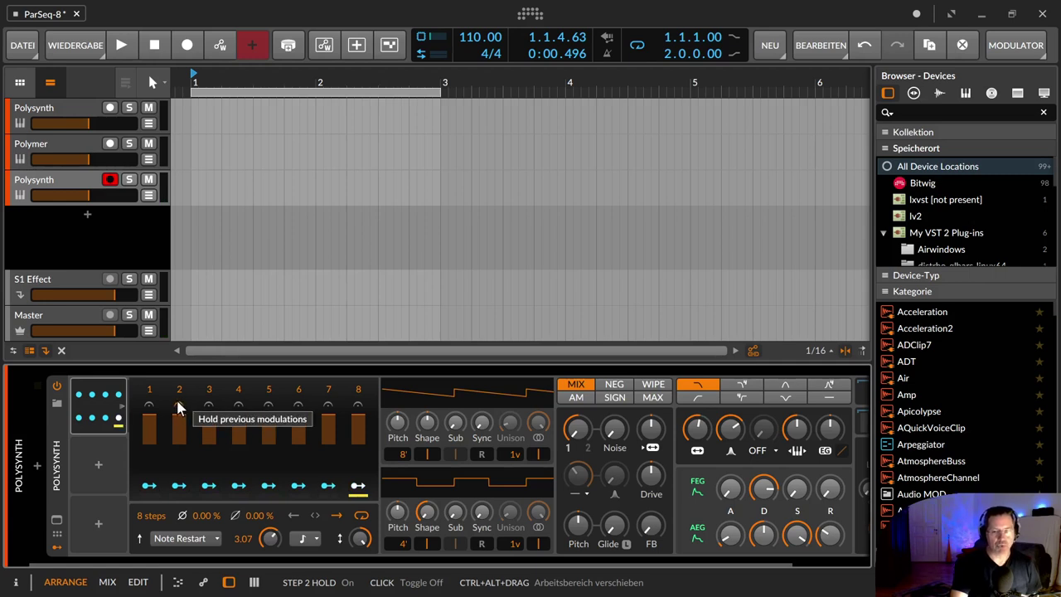
# - Try to map sequencer step 2 to the filter frequency with a negative modulation amount
pyautogui.click(179, 487)
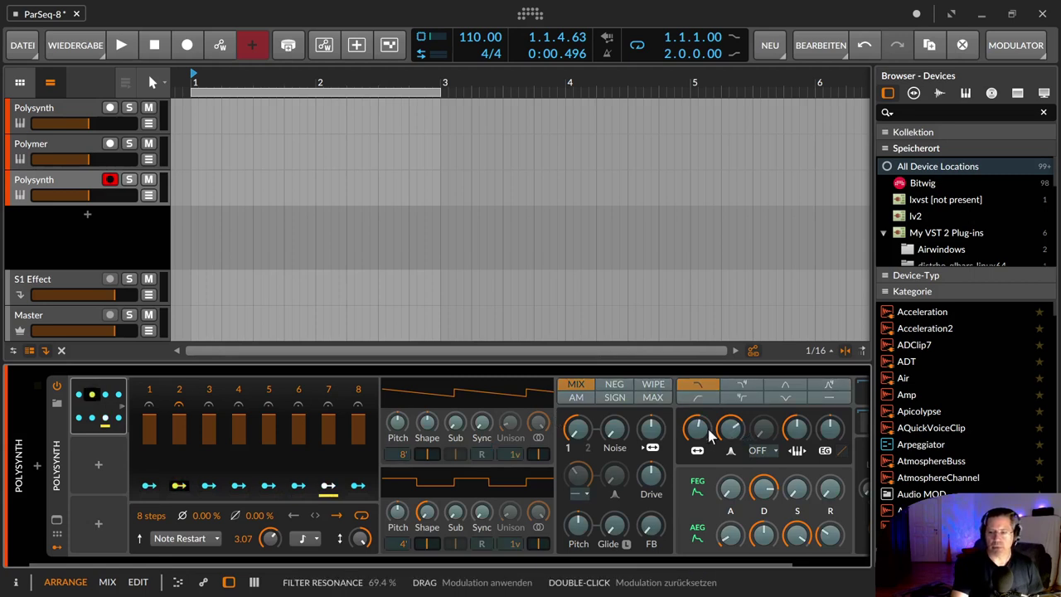
pyautogui.moveTo(697, 428); pyautogui.dragTo(697, 459)
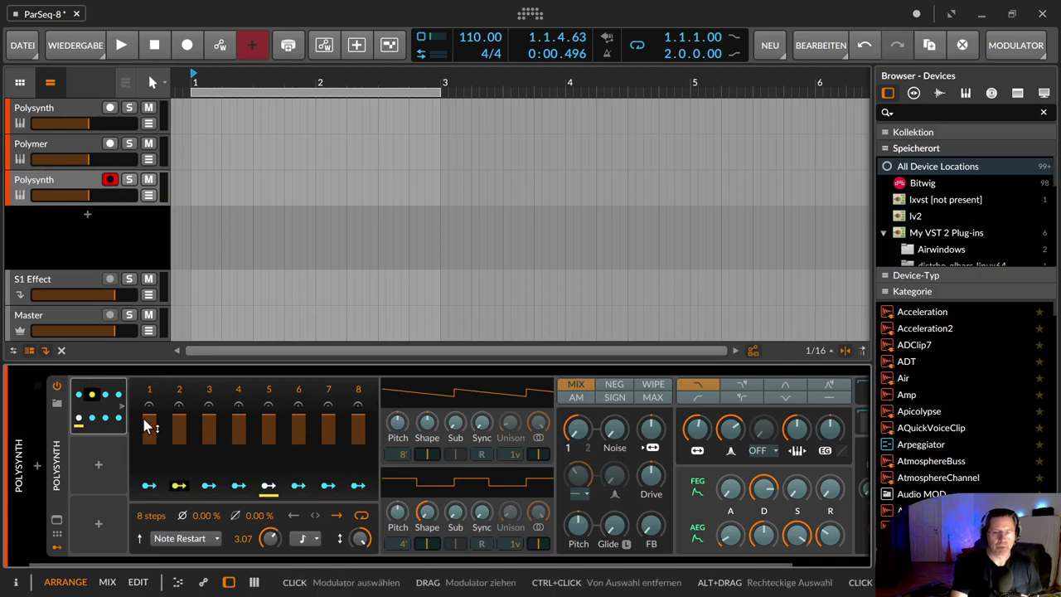
pyautogui.moveTo(149, 420)
pyautogui.mouseDown()
pyautogui.moveTo(149, 474)
pyautogui.moveTo(152, 411)
pyautogui.moveTo(152, 474)
pyautogui.moveTo(152, 415)
pyautogui.mouseUp()
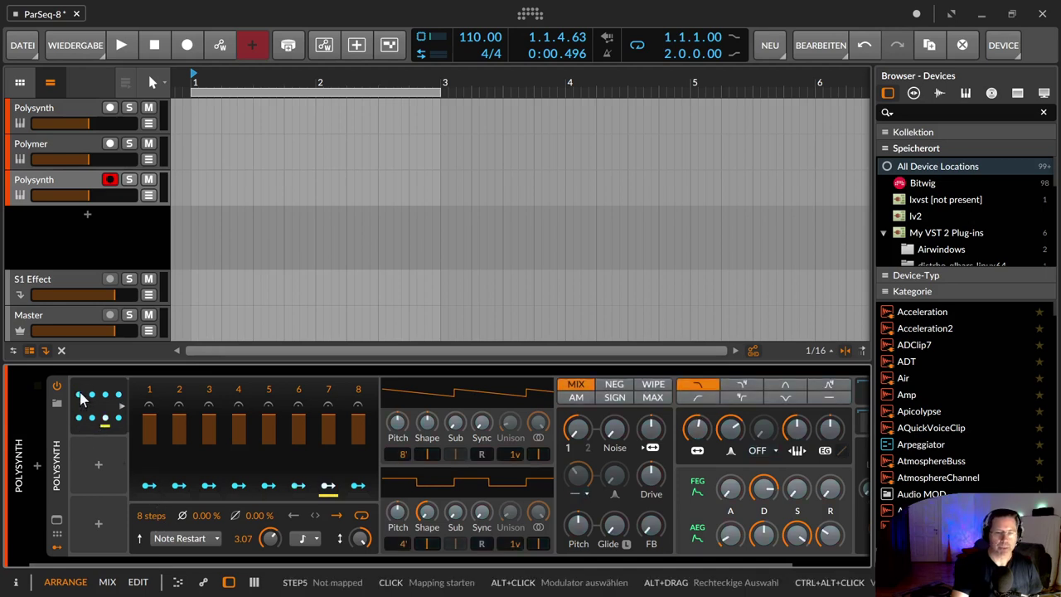
# - Map sequencer step 4 to the Noise level and the filter frequency with positive amounts, using the collapsed ParSeq-8 view
pyautogui.click(121, 417)
pyautogui.click(121, 416)
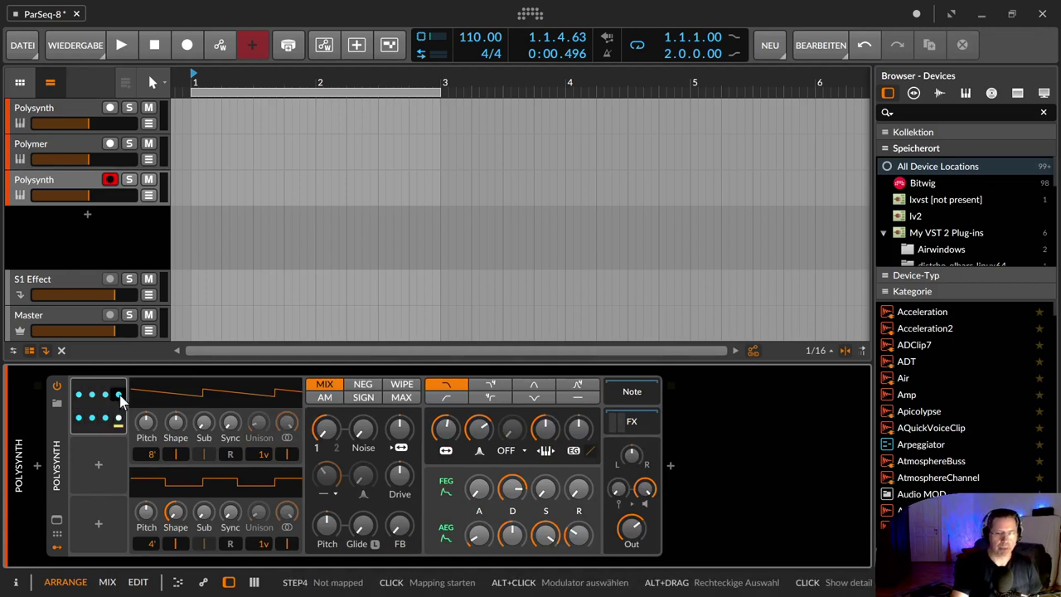
pyautogui.click(117, 401)
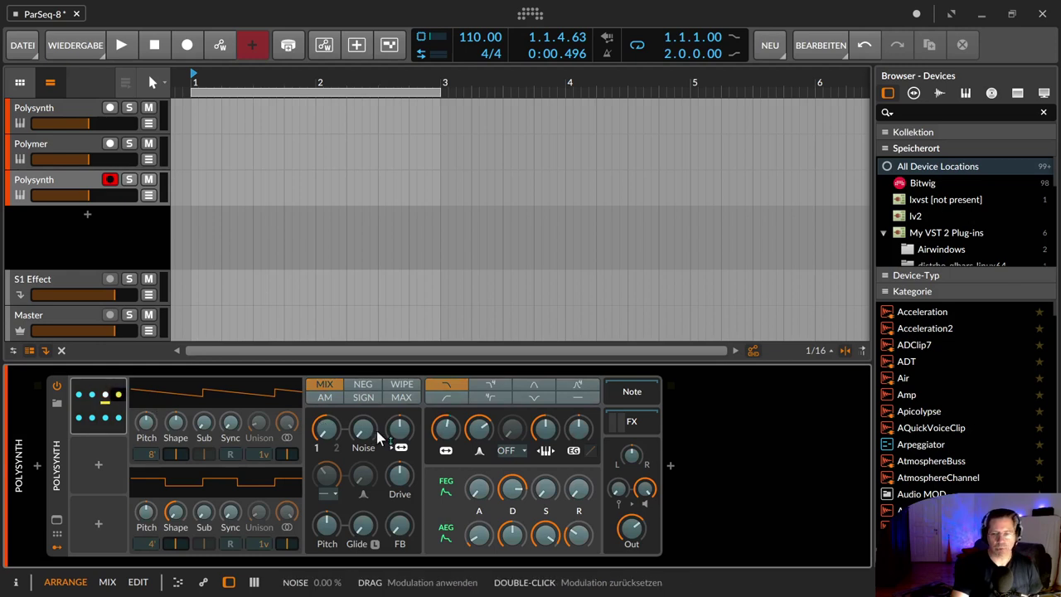
pyautogui.moveTo(362, 427); pyautogui.dragTo(362, 409)
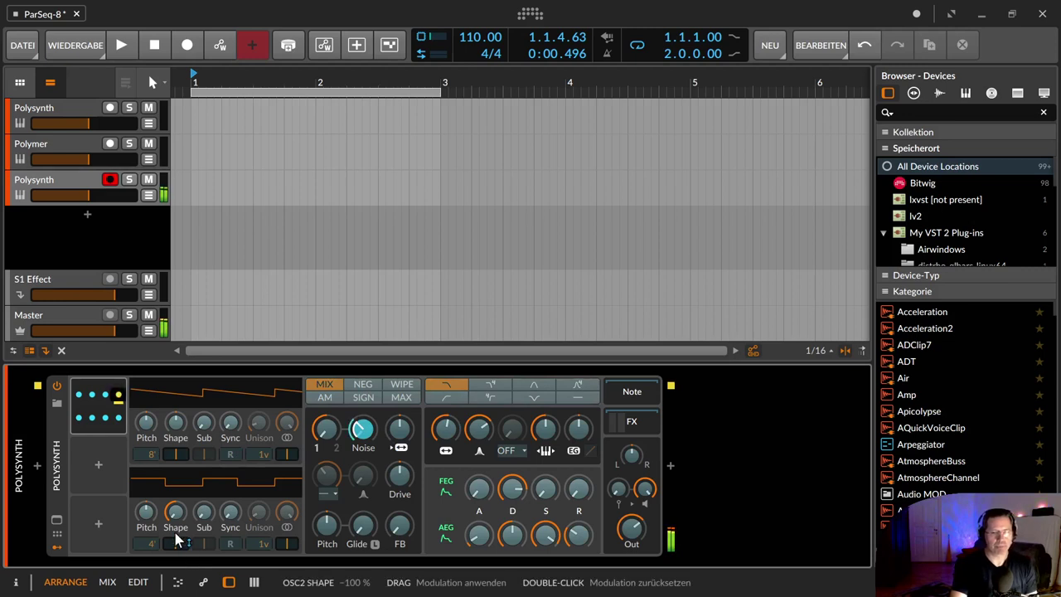
pyautogui.click(121, 405)
pyautogui.moveTo(453, 431); pyautogui.dragTo(454, 392)
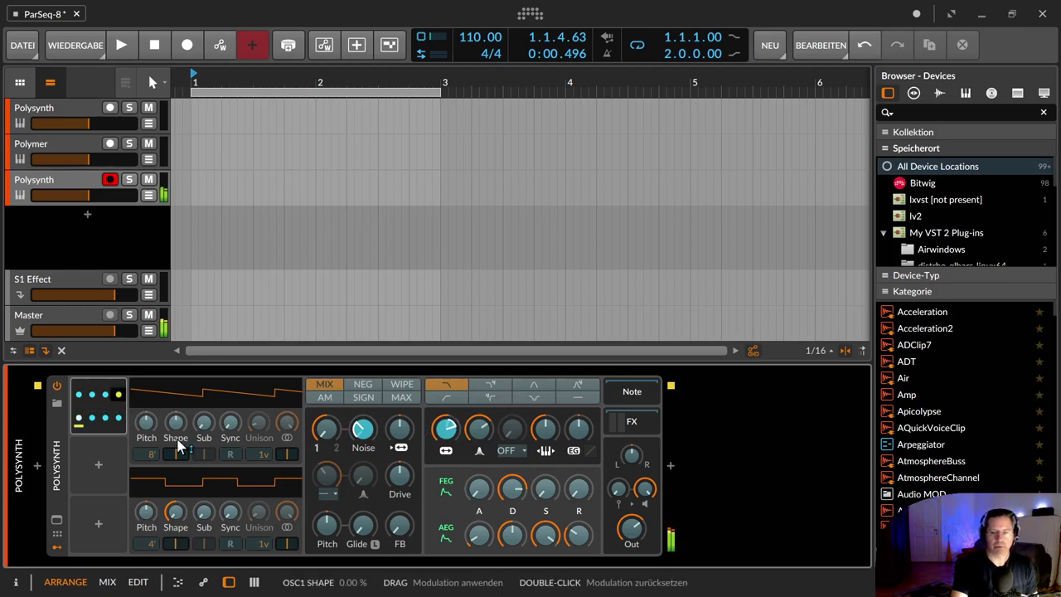
pyautogui.click(121, 412)
pyautogui.click(121, 412)
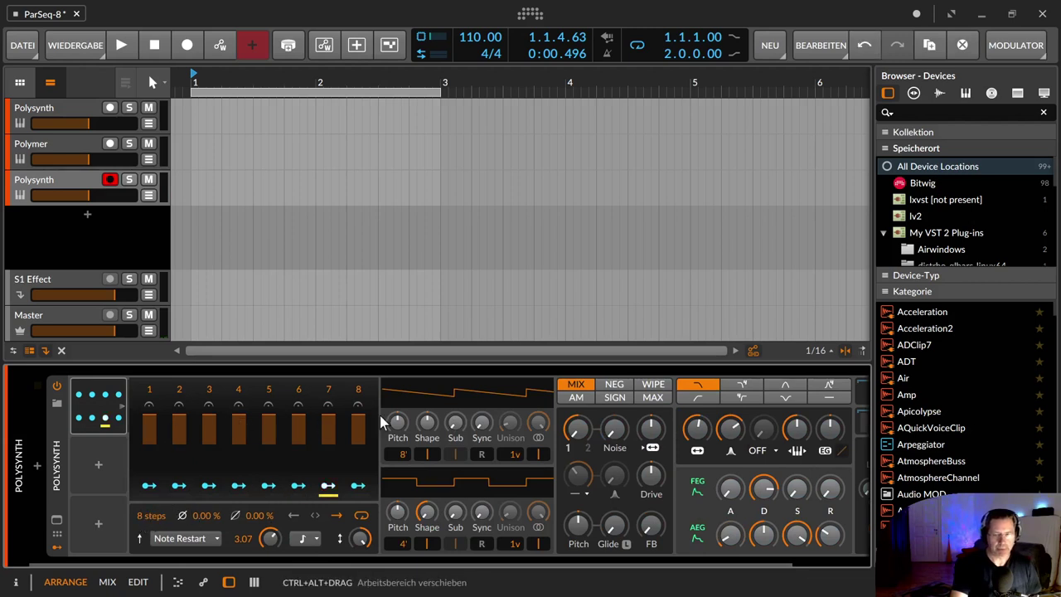
# - Set the ParSeq-8 step count to 4
pyautogui.moveTo(143, 517); pyautogui.dragTo(142, 516)
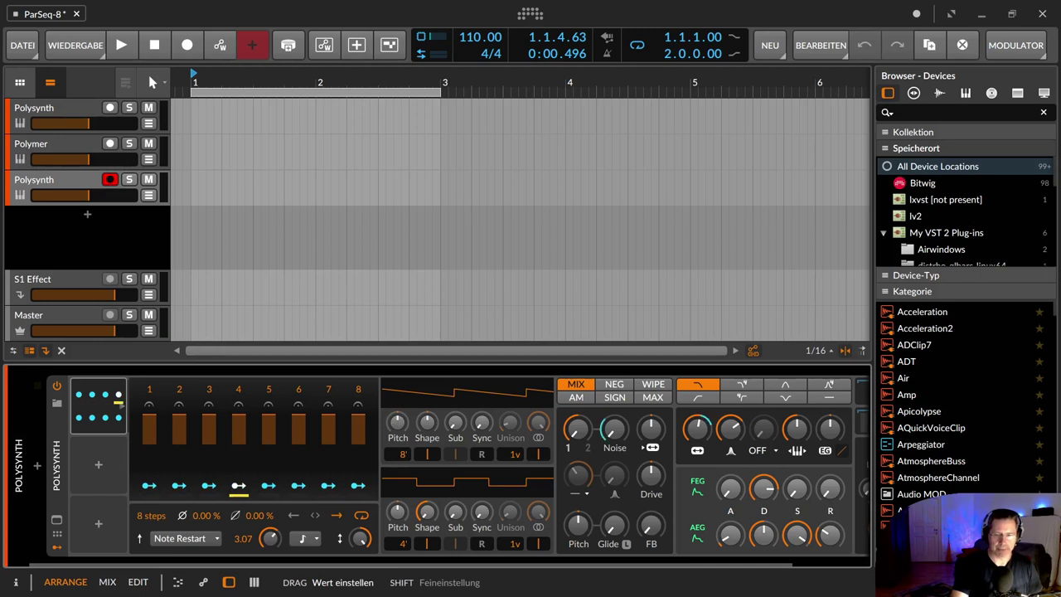
pyautogui.moveTo(142, 516); pyautogui.dragTo(143, 531)
pyautogui.doubleClick(143, 515)
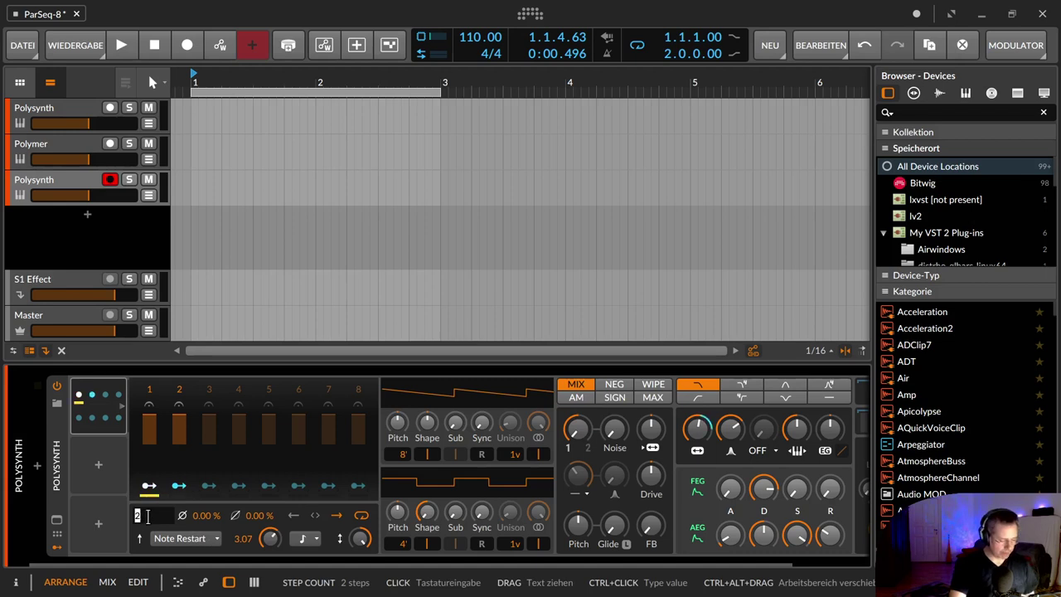
pyautogui.write('4')
pyautogui.press('Return')
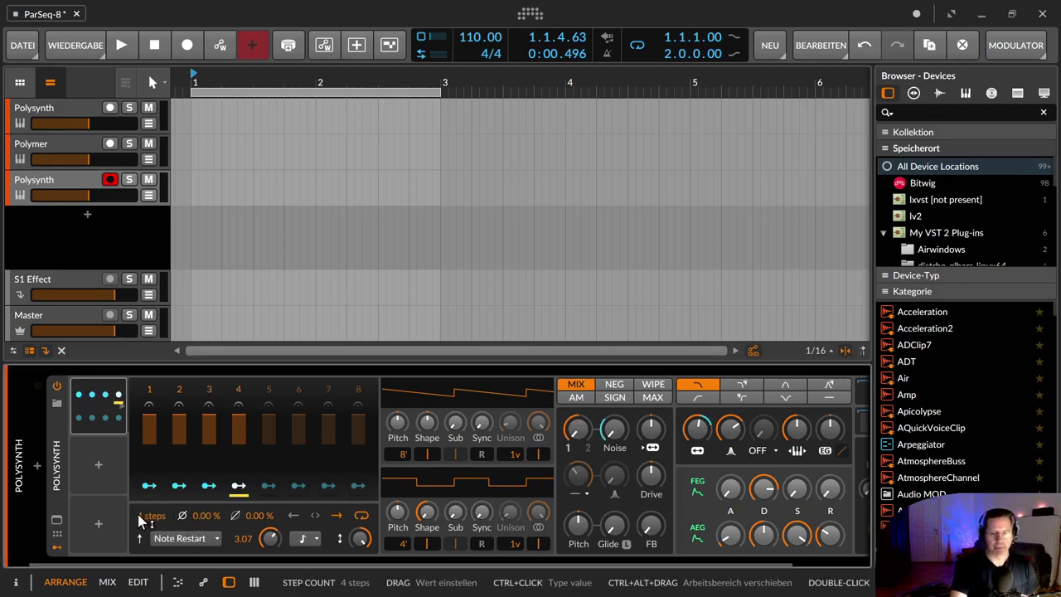
# - Set the ParSeq-8 step count to 8
pyautogui.moveTo(138, 514); pyautogui.dragTo(138, 481)
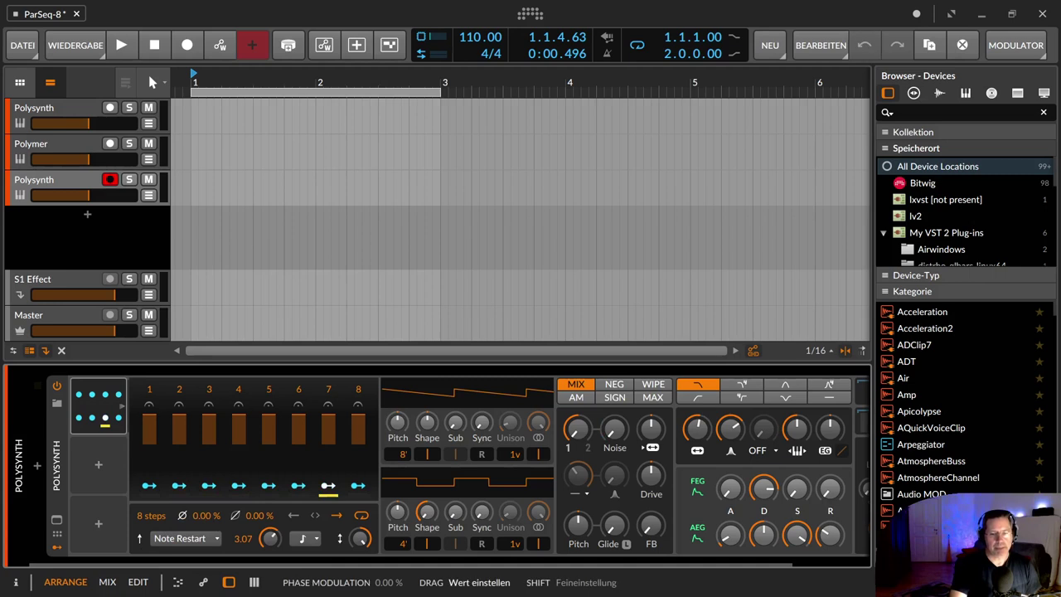
# - Try ParSeq-8 phase modulation amounts of 17.7 % and 41.3 %, and return the phase modulation to 0 %
pyautogui.moveTo(207, 519); pyautogui.dragTo(207, 539)
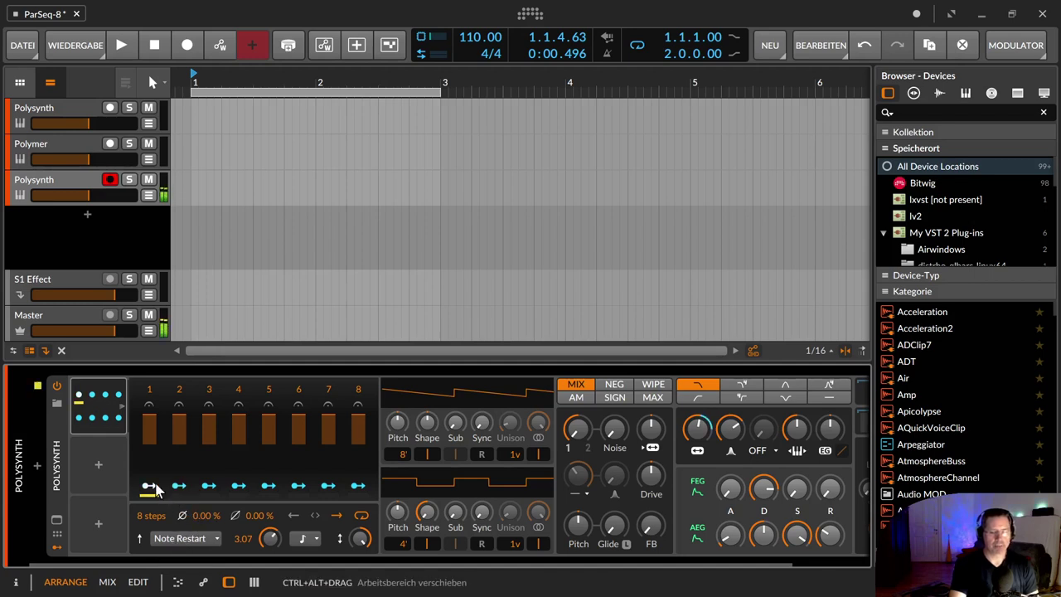
pyautogui.moveTo(212, 520); pyautogui.dragTo(211, 517)
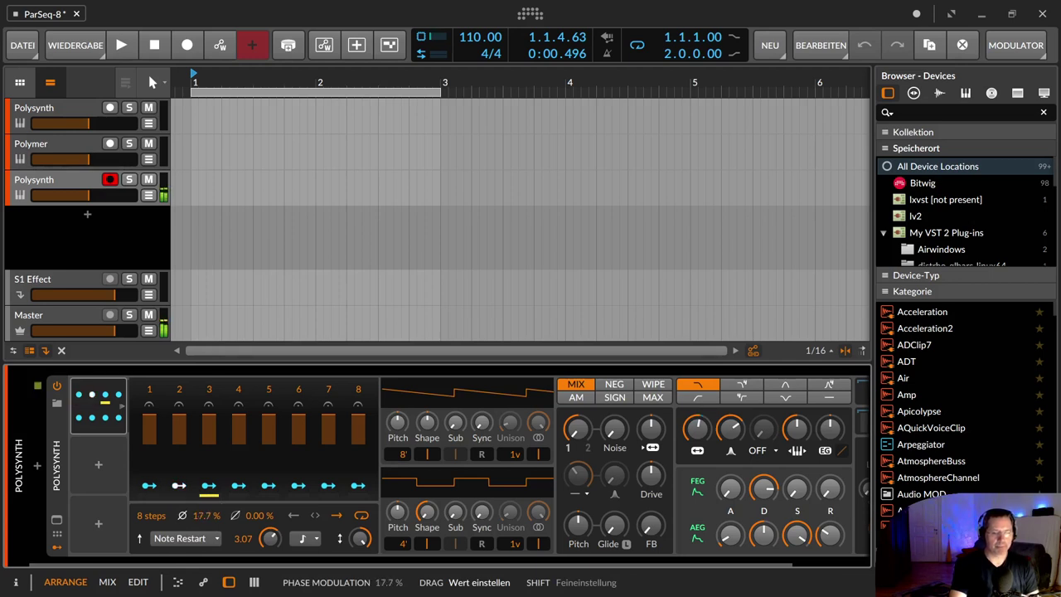
pyautogui.moveTo(212, 517); pyautogui.dragTo(211, 508)
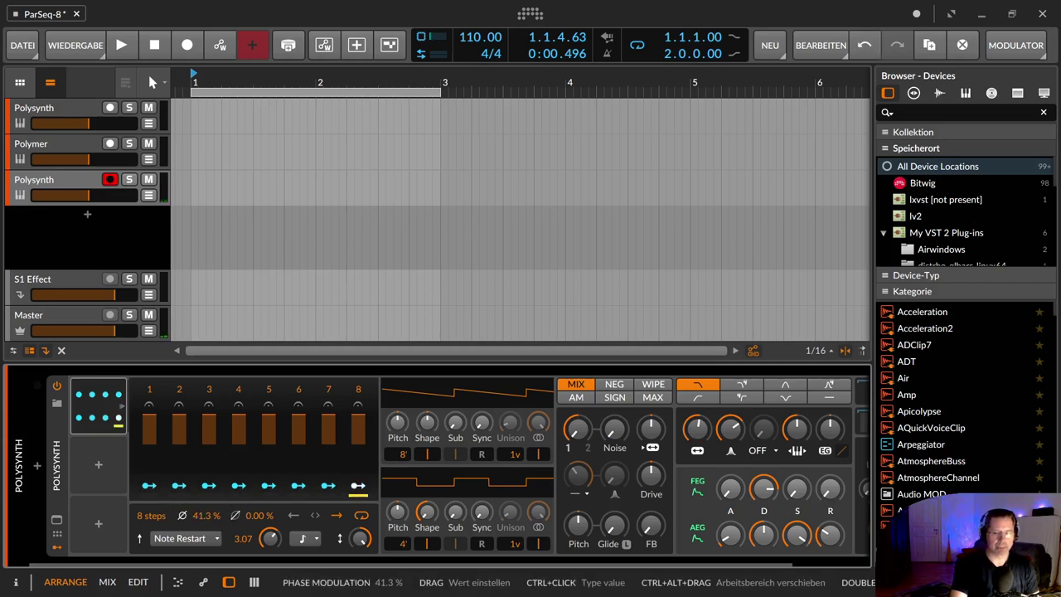
pyautogui.moveTo(217, 520)
pyautogui.mouseDown()
pyautogui.moveTo(209, 536)
pyautogui.moveTo(214, 524)
pyautogui.mouseUp()
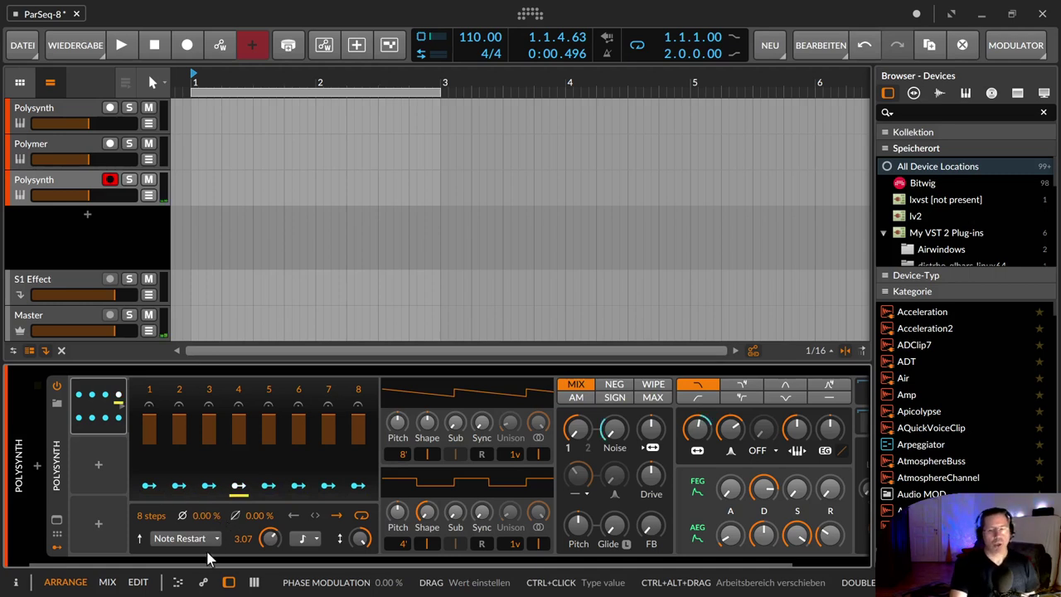
pyautogui.click(193, 539)
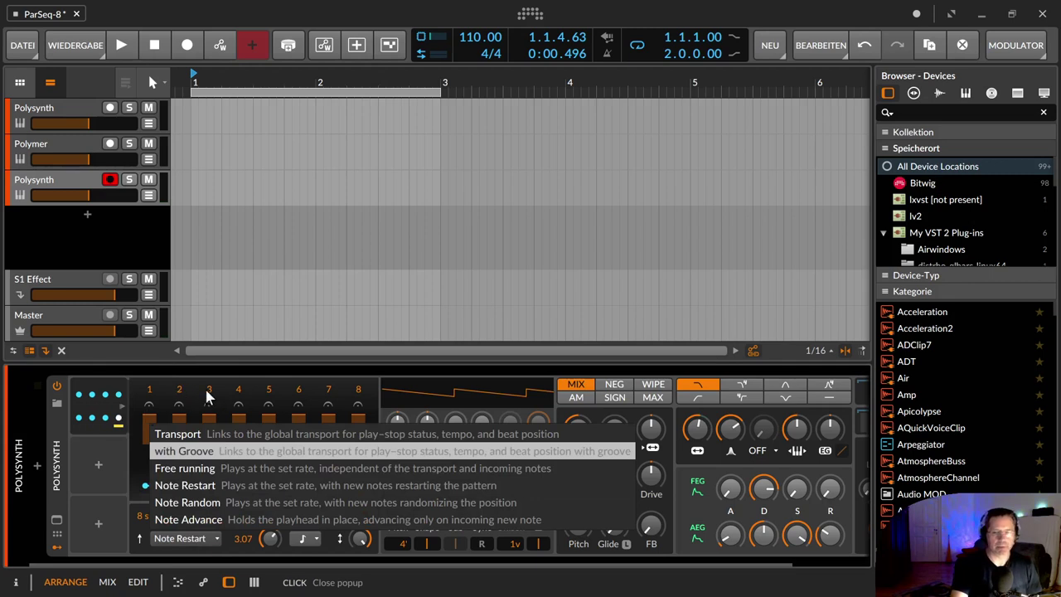
pyautogui.click(131, 485)
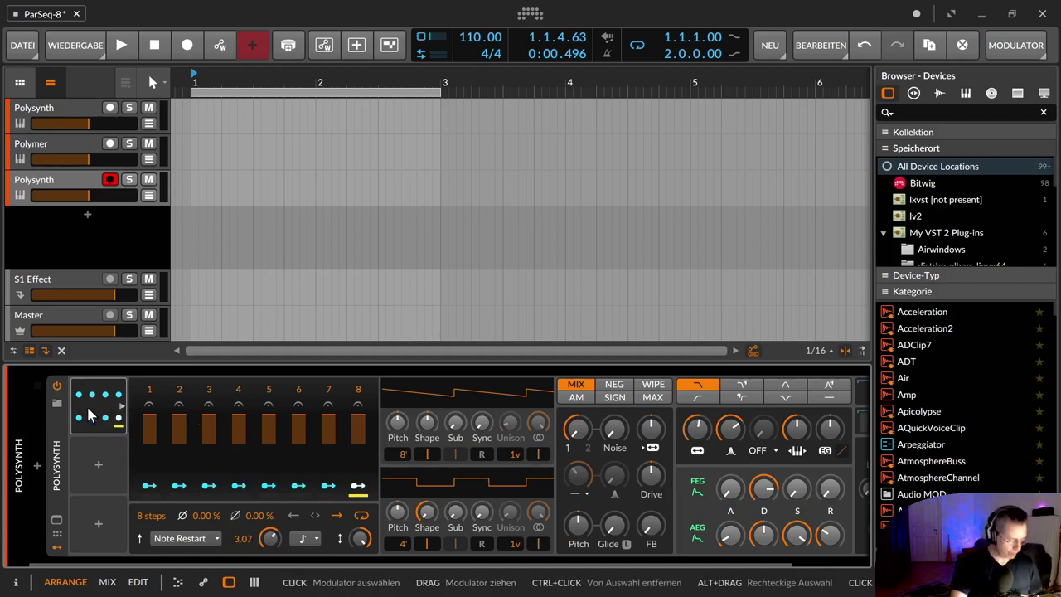
# - Deactivate the ParSeq-8 modulator and raise the Polysynth's filter frequency to 1.90 kHz
pyautogui.hotkey('alt', 'a')
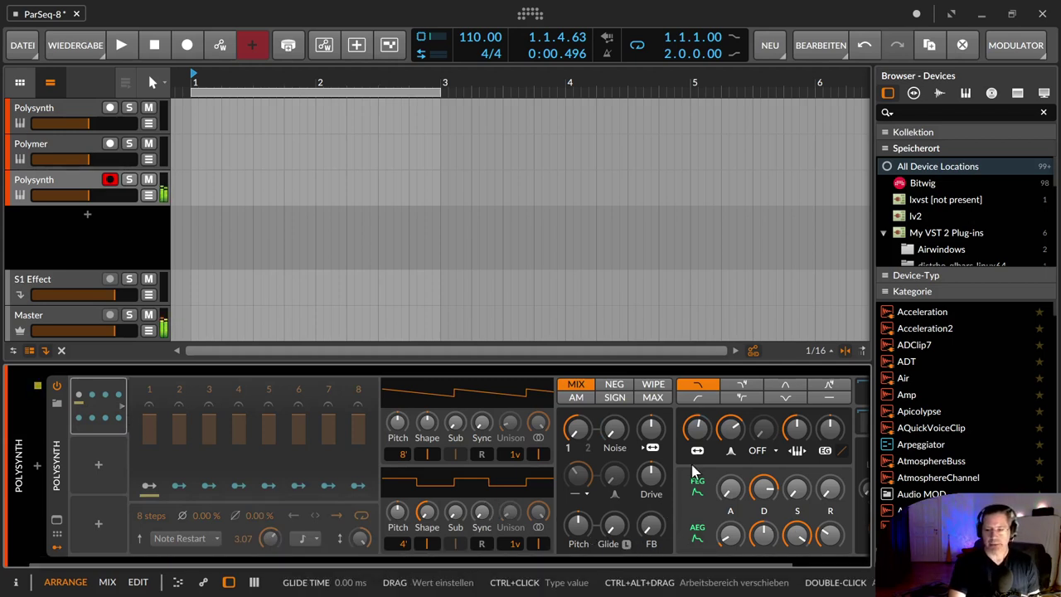
pyautogui.moveTo(699, 432); pyautogui.dragTo(698, 406)
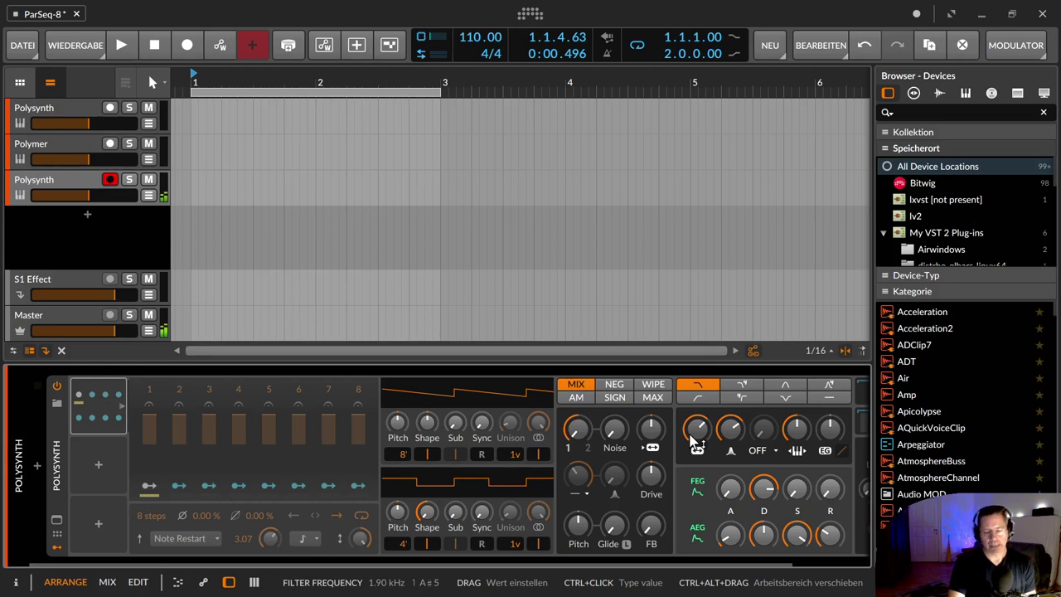
# - Try Polysynth glide times of 378 ms and 416 ms, and reset the glide time to its default
pyautogui.moveTo(614, 523); pyautogui.dragTo(613, 520)
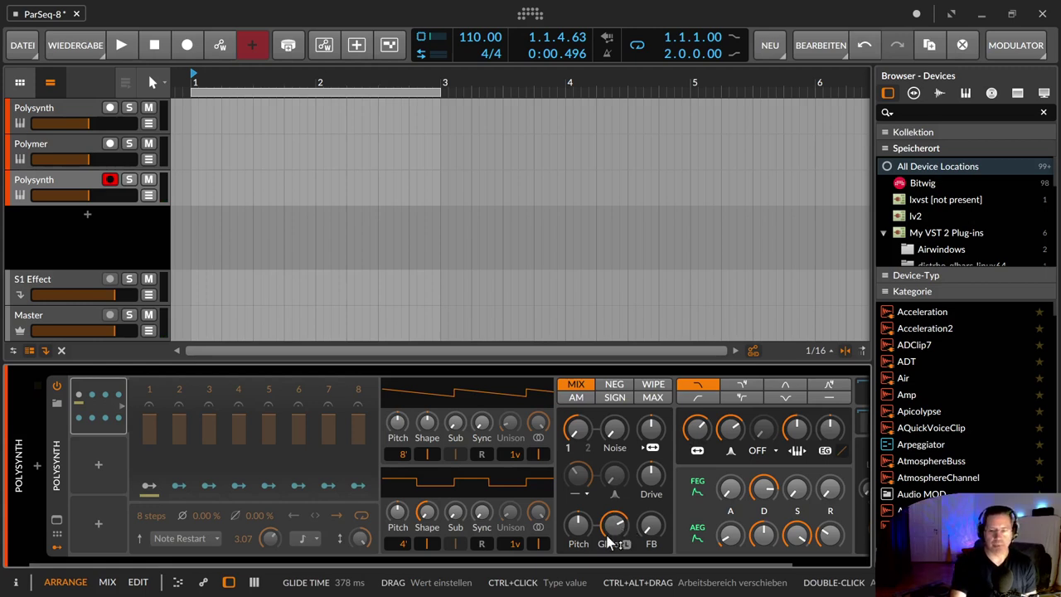
pyautogui.moveTo(620, 535); pyautogui.dragTo(621, 536)
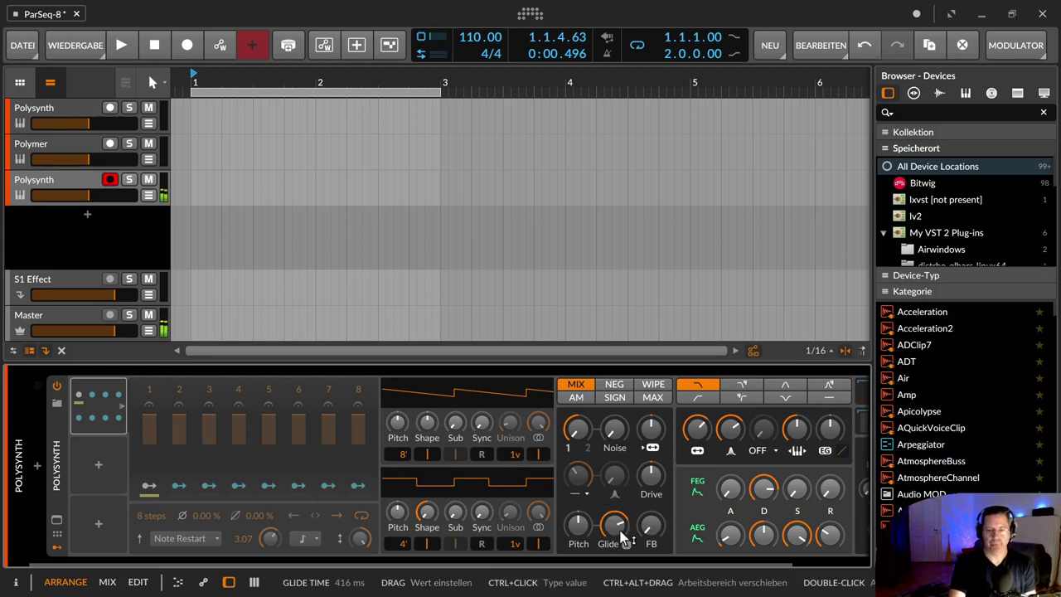
pyautogui.doubleClick(622, 536)
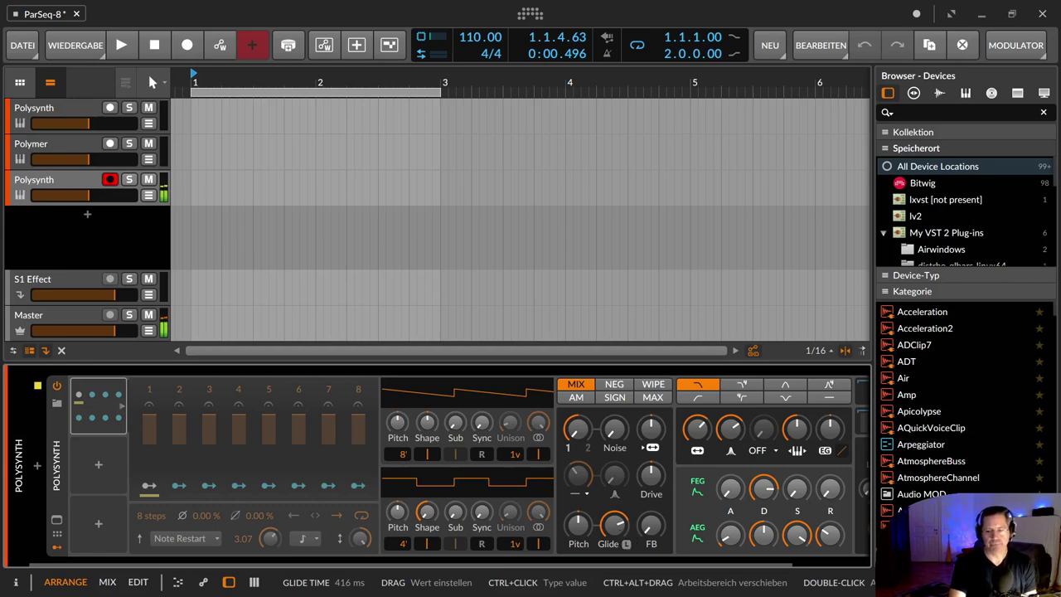
# - Reactivate the ParSeq-8 with its detail view expanded and set its smoothing to 6.67 %
pyautogui.click(90, 404)
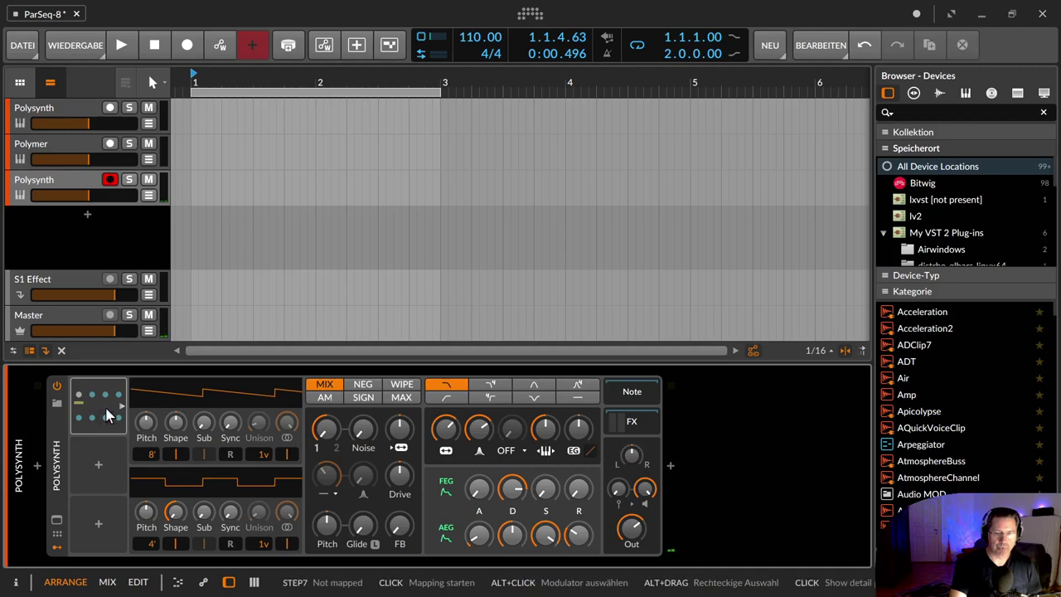
pyautogui.click(90, 402)
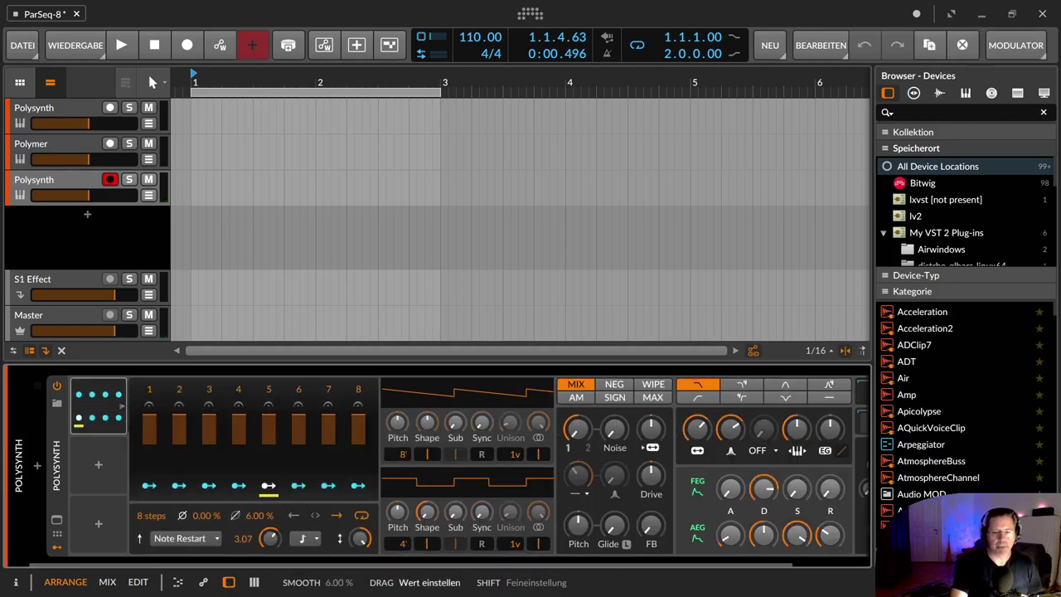
pyautogui.moveTo(259, 514); pyautogui.dragTo(259, 507)
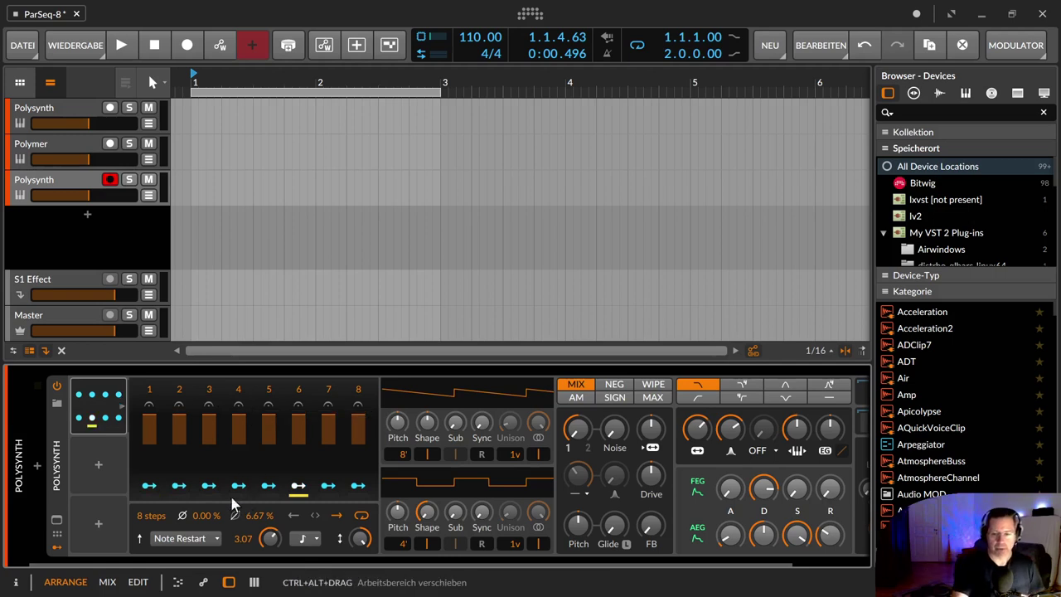
# - Map sequencer step 2 to the Noise level with a positive amount and set the ParSeq-8 smoothing to 0 %
pyautogui.click(152, 487)
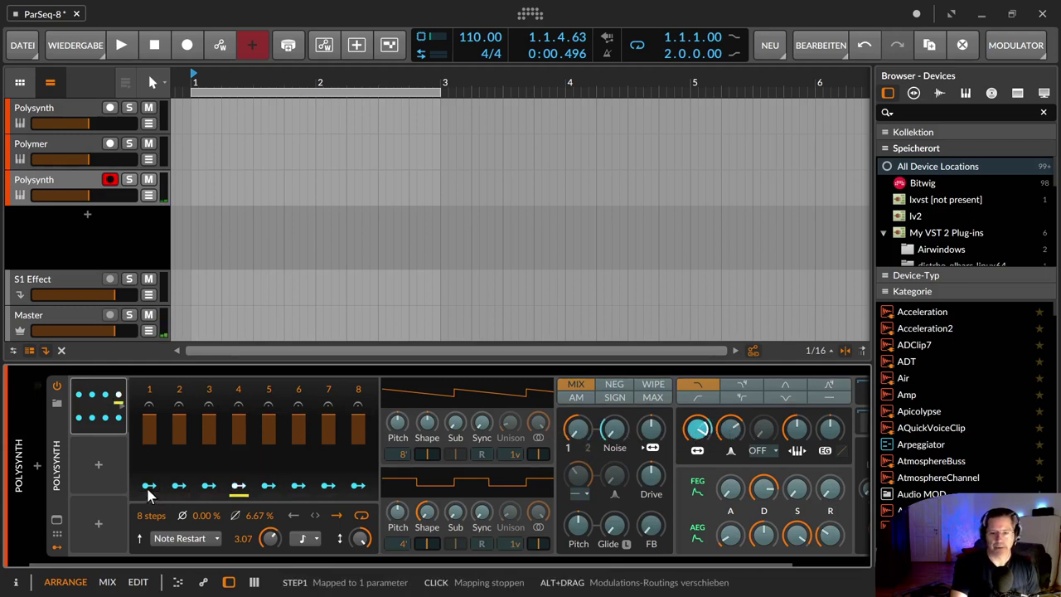
pyautogui.click(182, 487)
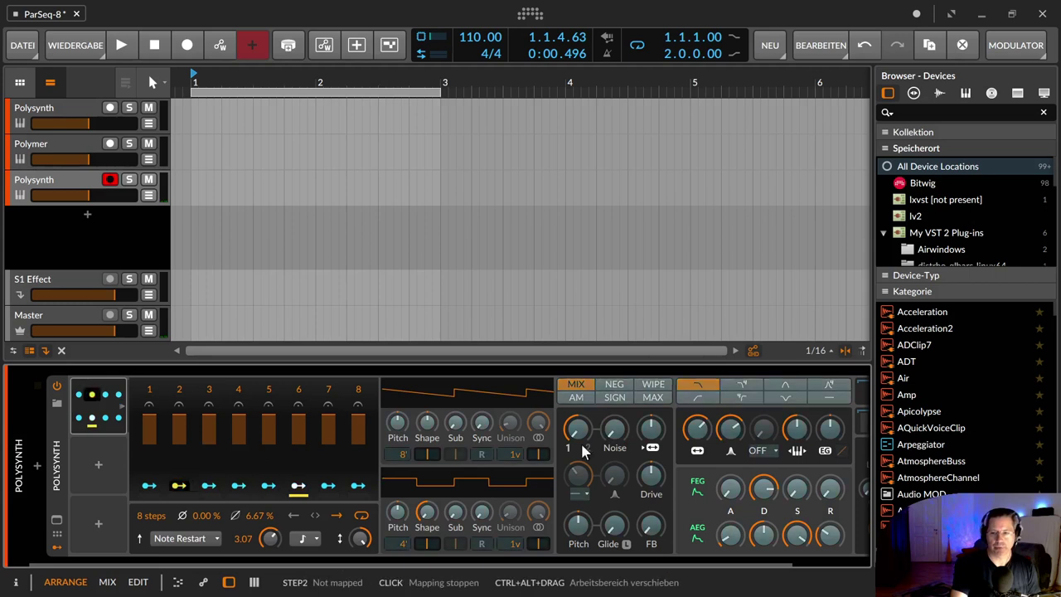
pyautogui.moveTo(614, 428); pyautogui.dragTo(697, 419)
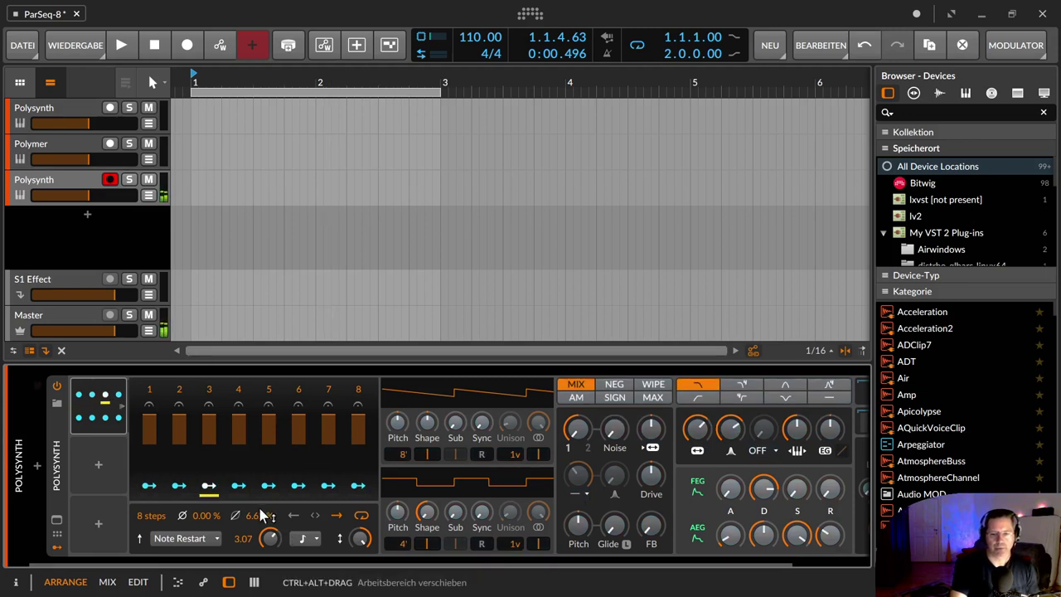
pyautogui.moveTo(261, 515); pyautogui.dragTo(267, 530)
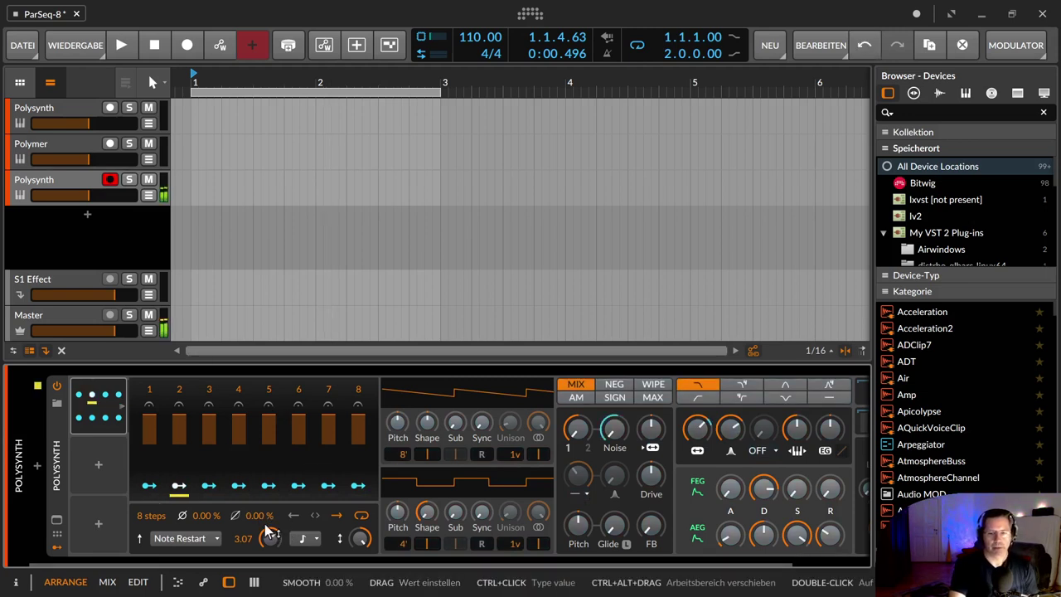
# - Set the ParSeq-8 timebase to Half note and reset its rate to 1.00
pyautogui.click(308, 539)
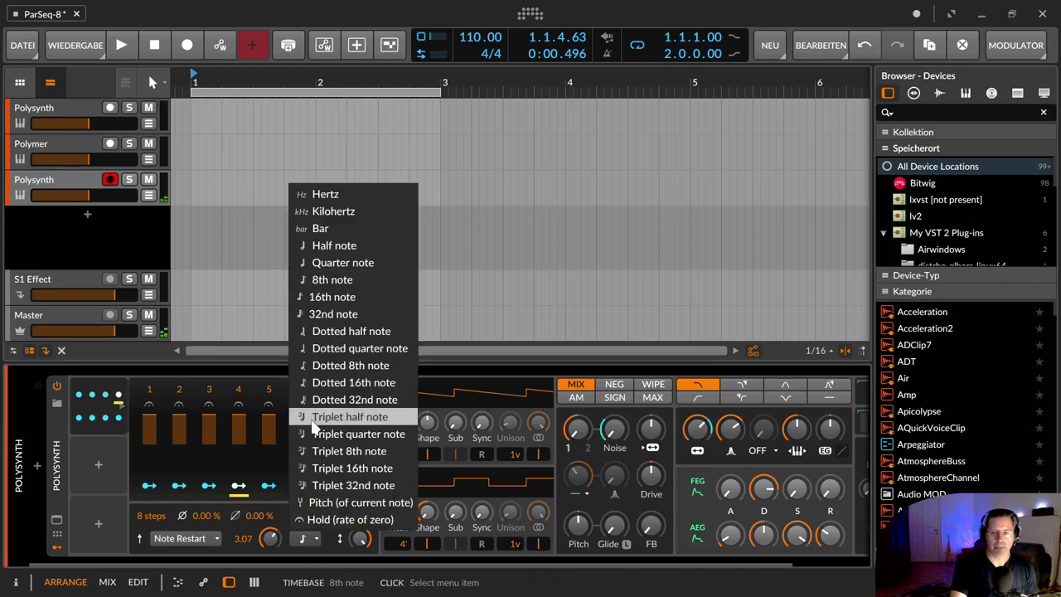
pyautogui.click(335, 252)
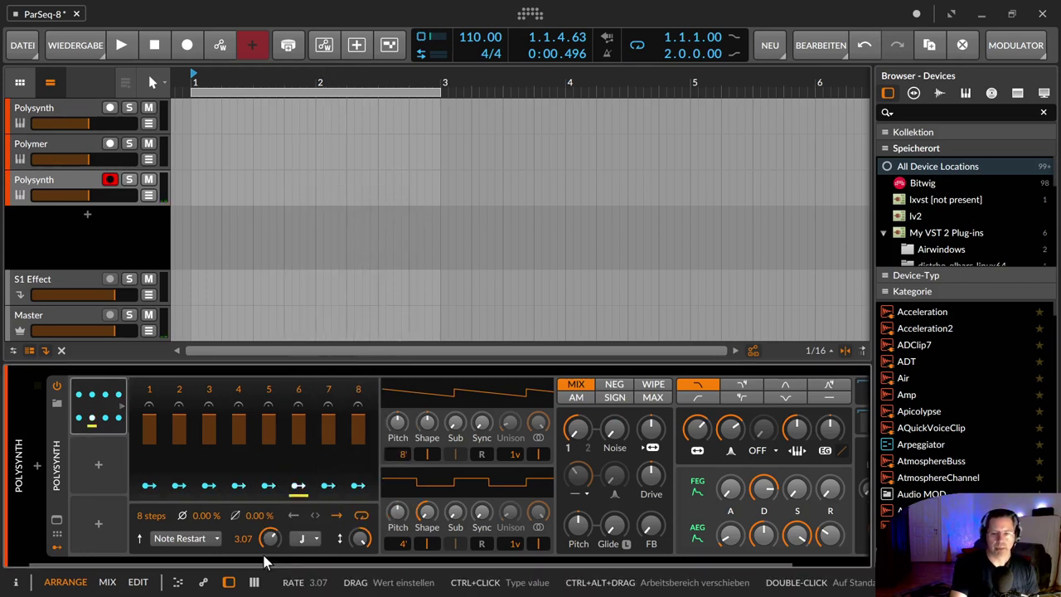
pyautogui.doubleClick(270, 541)
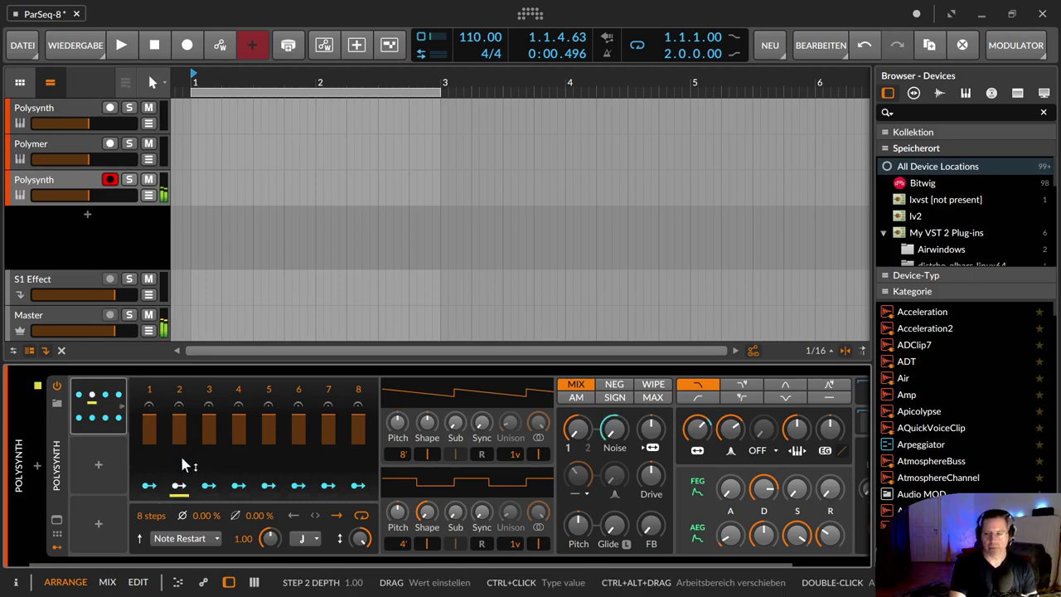
# - Try ParSeq-8 smoothing amounts of 41.7 % and 80.7 %, and reset the smoothing to 0 %
pyautogui.moveTo(253, 518); pyautogui.dragTo(254, 473)
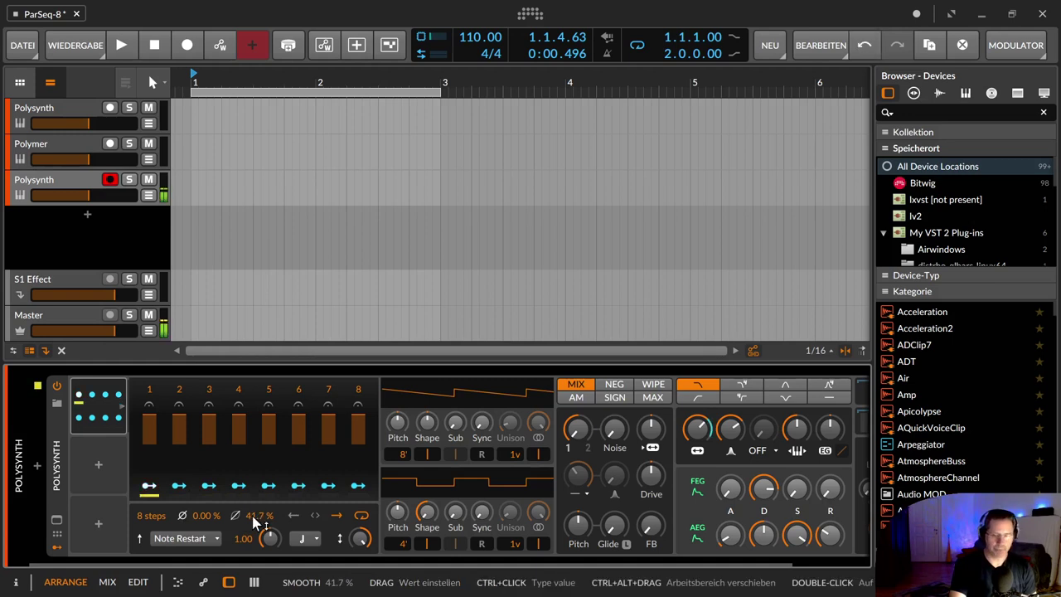
pyautogui.moveTo(259, 520); pyautogui.dragTo(260, 488)
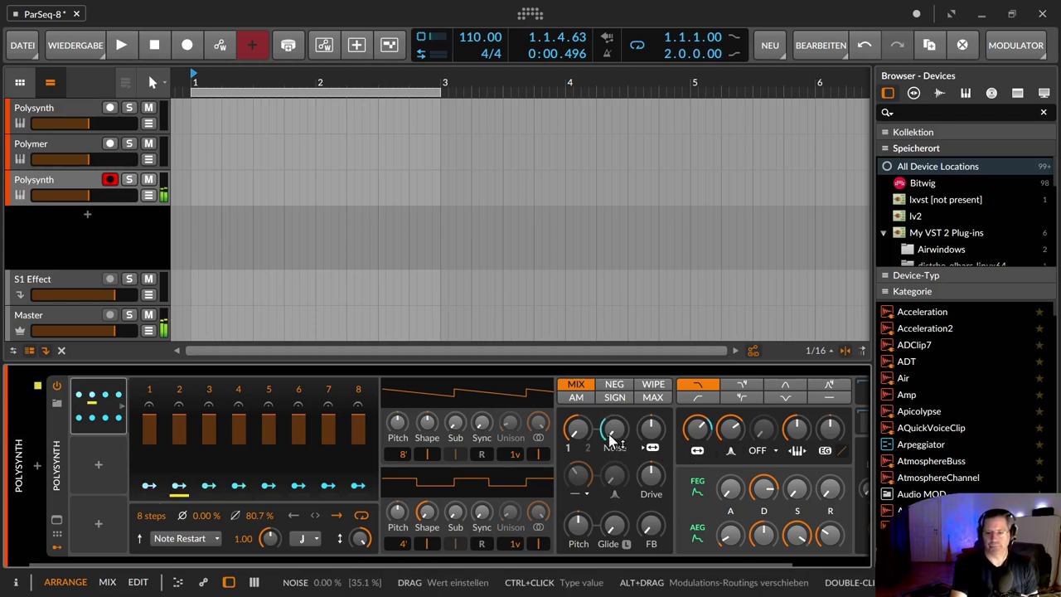
pyautogui.doubleClick(259, 515)
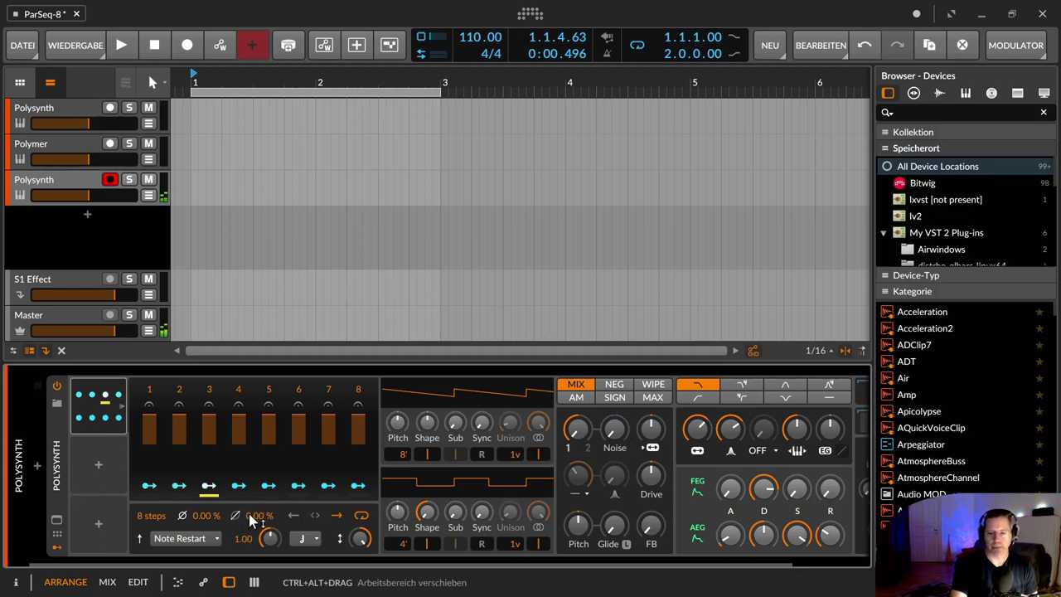
pyautogui.moveTo(253, 520)
pyautogui.mouseDown()
pyautogui.moveTo(253, 489)
pyautogui.moveTo(254, 515)
pyautogui.mouseUp()
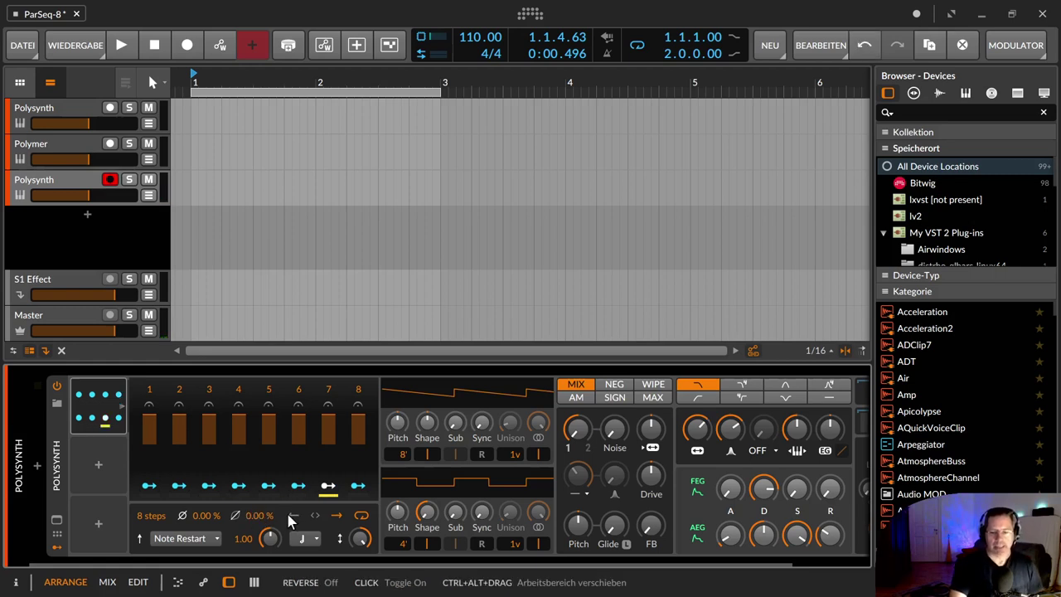
# - Enable ping-pong playback on the ParSeq-8 and set its timebase to 16th note
pyautogui.click(337, 518)
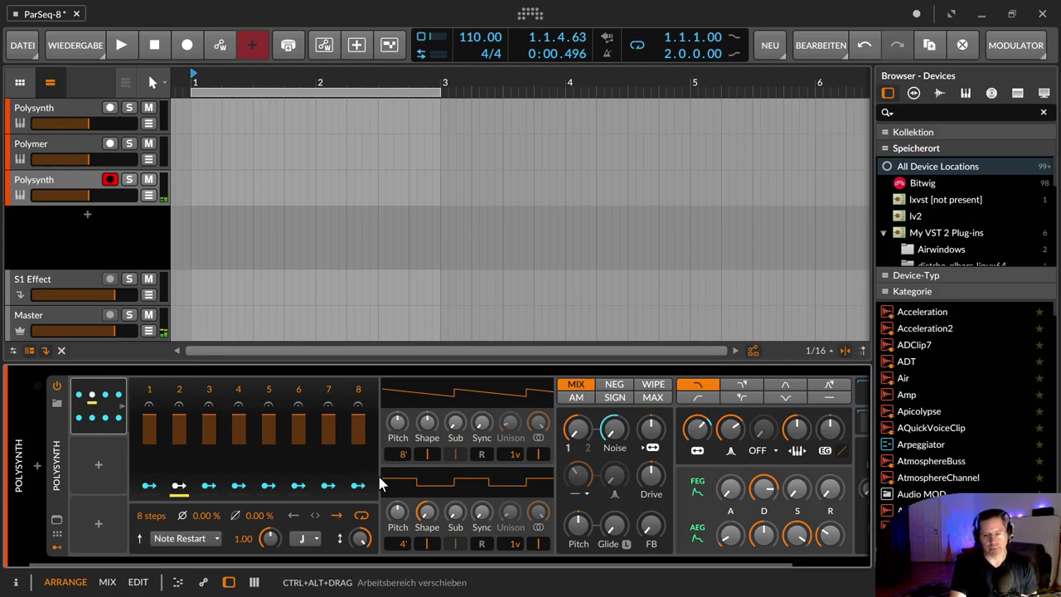
pyautogui.click(315, 515)
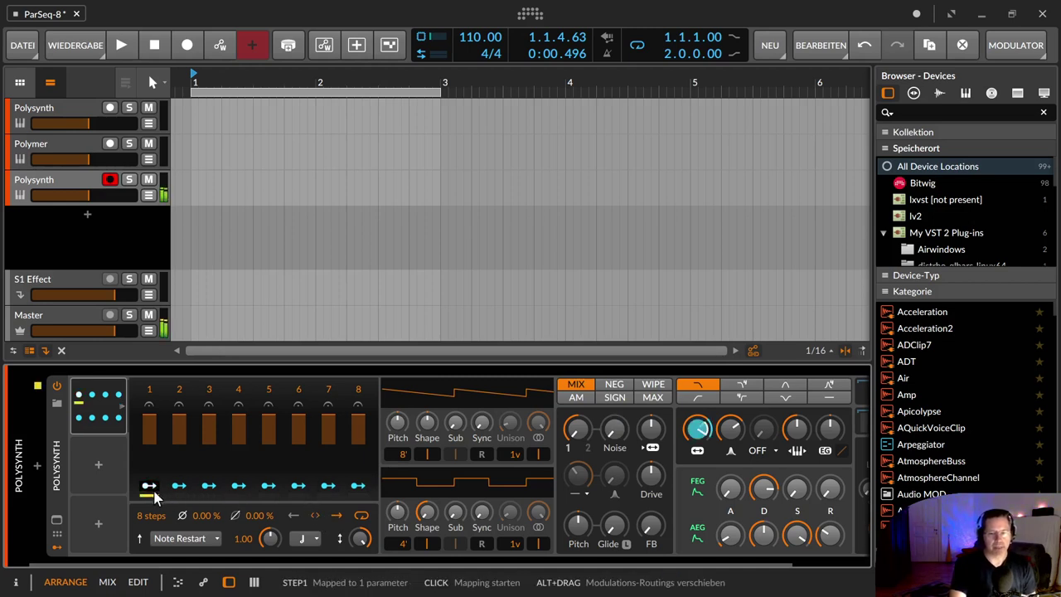
pyautogui.click(304, 538)
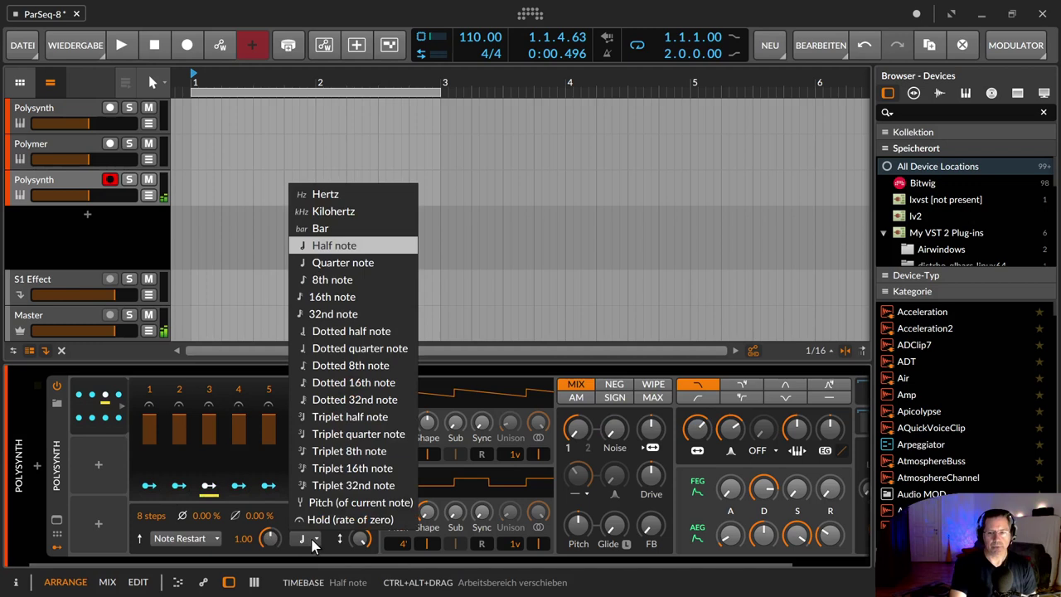
pyautogui.click(333, 297)
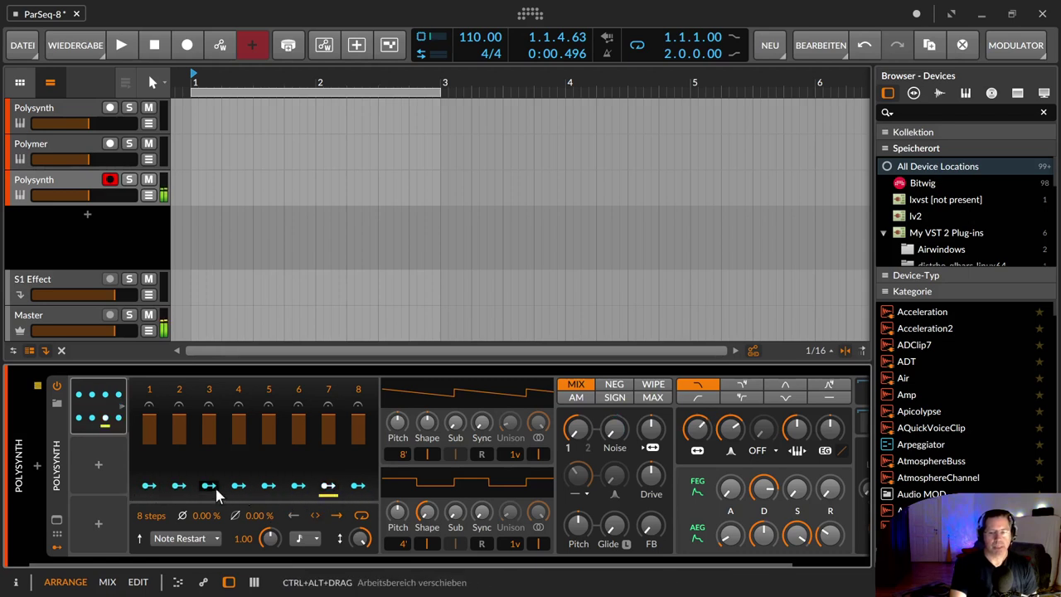
# - Turn off looping and ping-pong playback for the ParSeq-8 so the pattern runs forward once
pyautogui.click(361, 516)
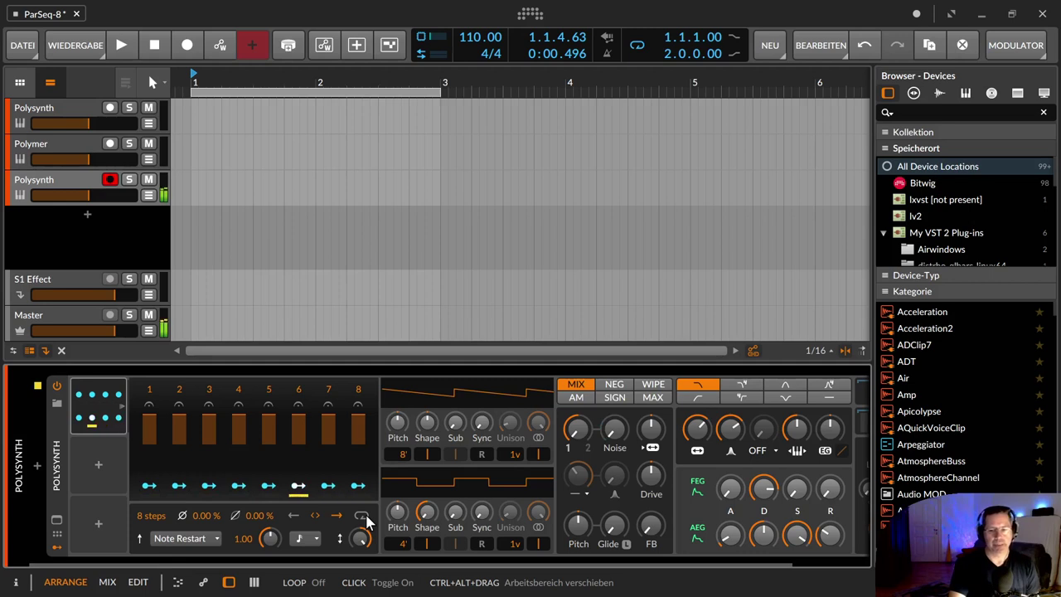
pyautogui.click(317, 515)
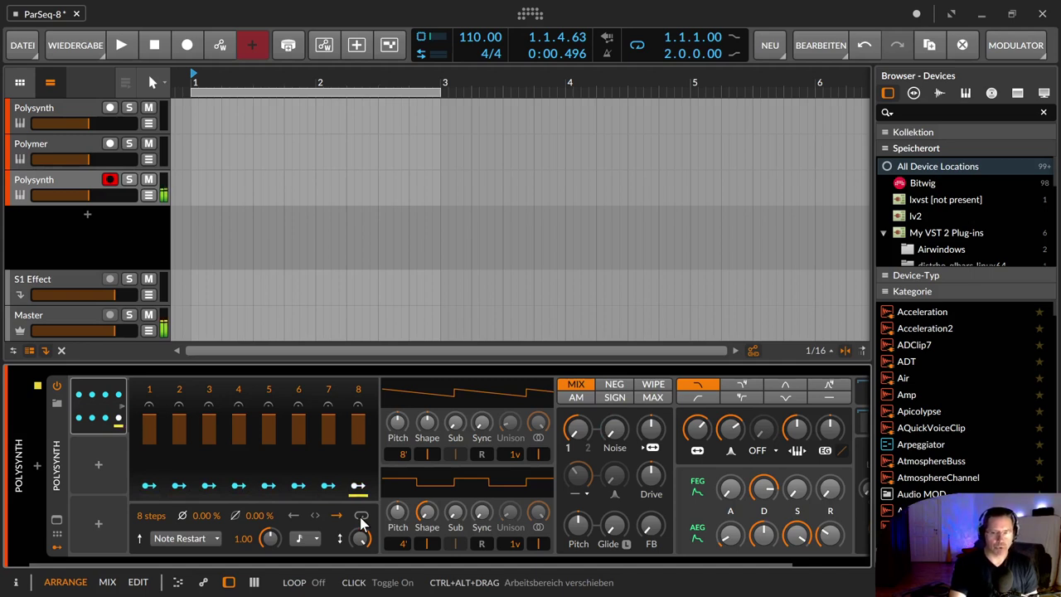
# - Set the ParSeq-8 to reverse playback with ping-pong and looping enabled
pyautogui.click(292, 515)
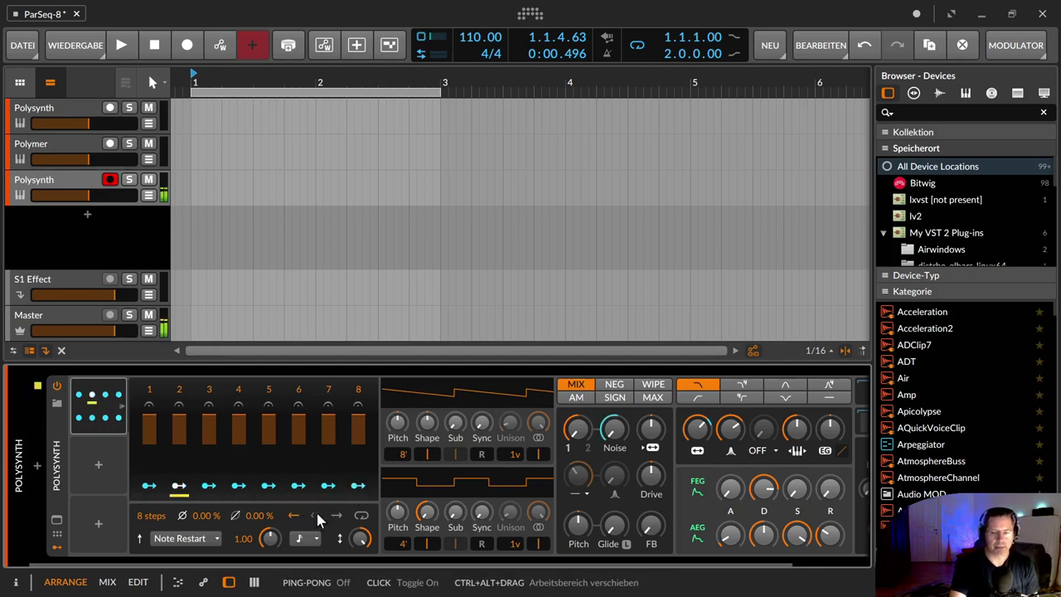
pyautogui.click(316, 514)
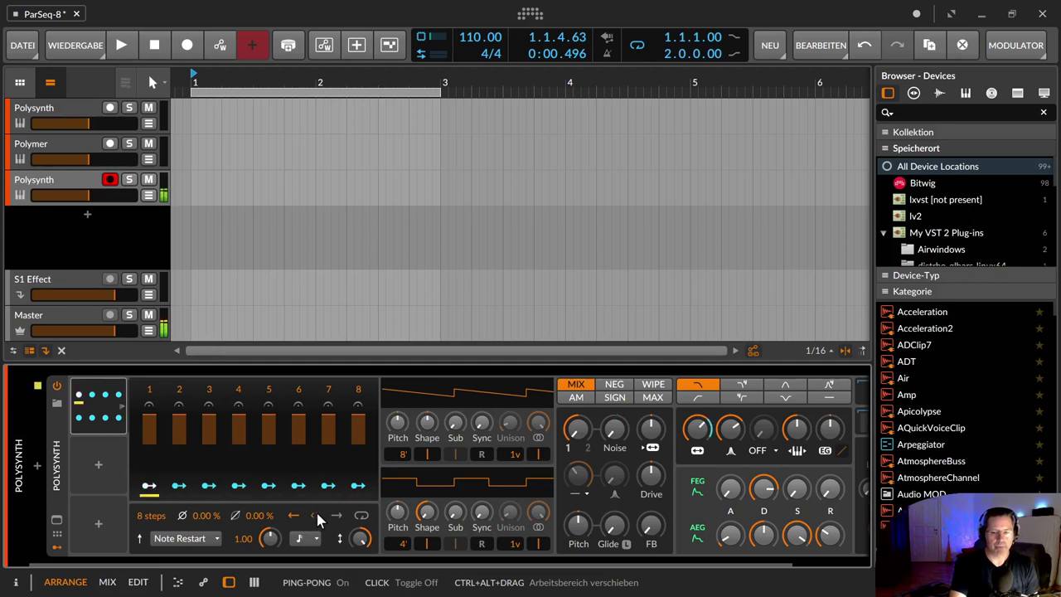
pyautogui.click(361, 516)
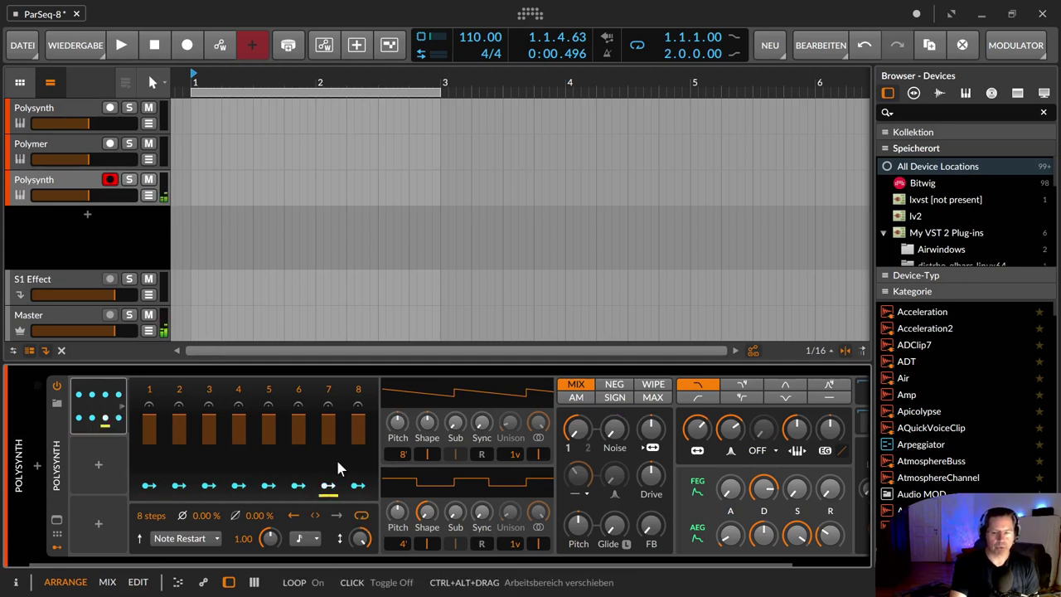
# - Set the ParSeq-8 to forward playback and toggle groove activation in the global playback settings
pyautogui.click(332, 517)
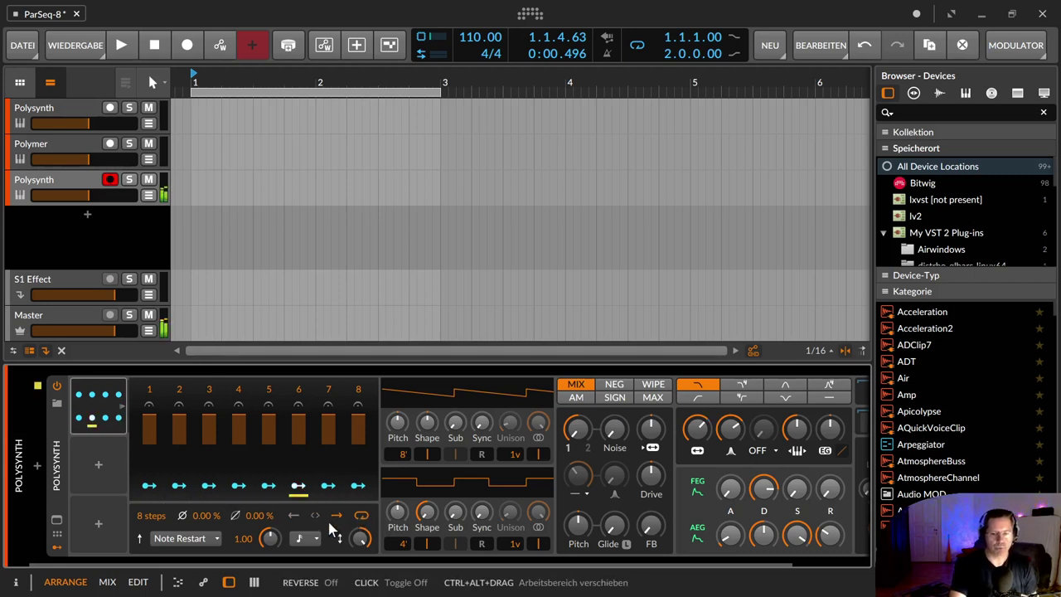
pyautogui.click(162, 547)
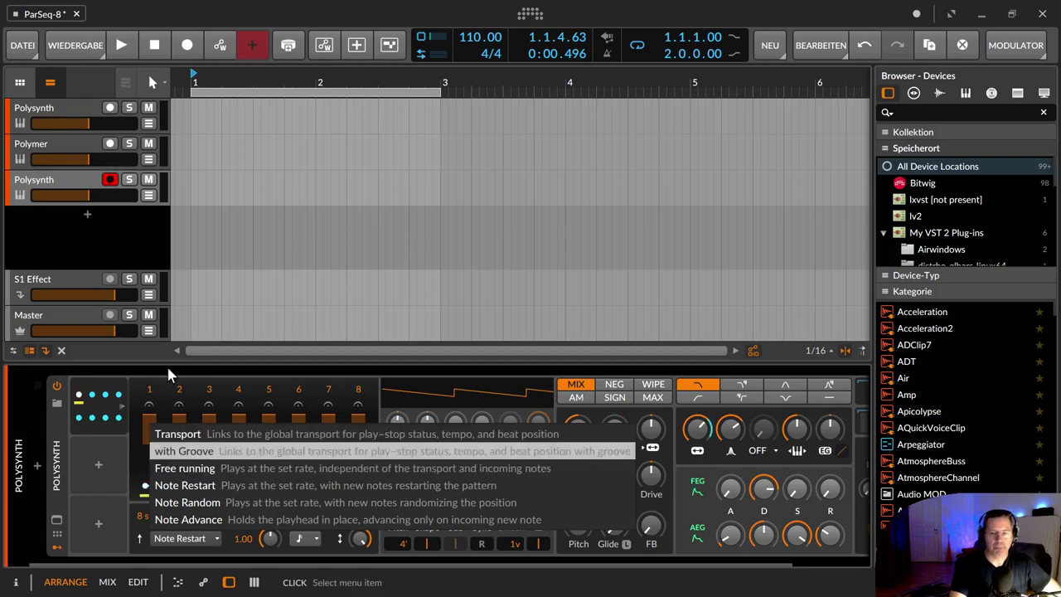
pyautogui.click(77, 48)
pyautogui.click(77, 49)
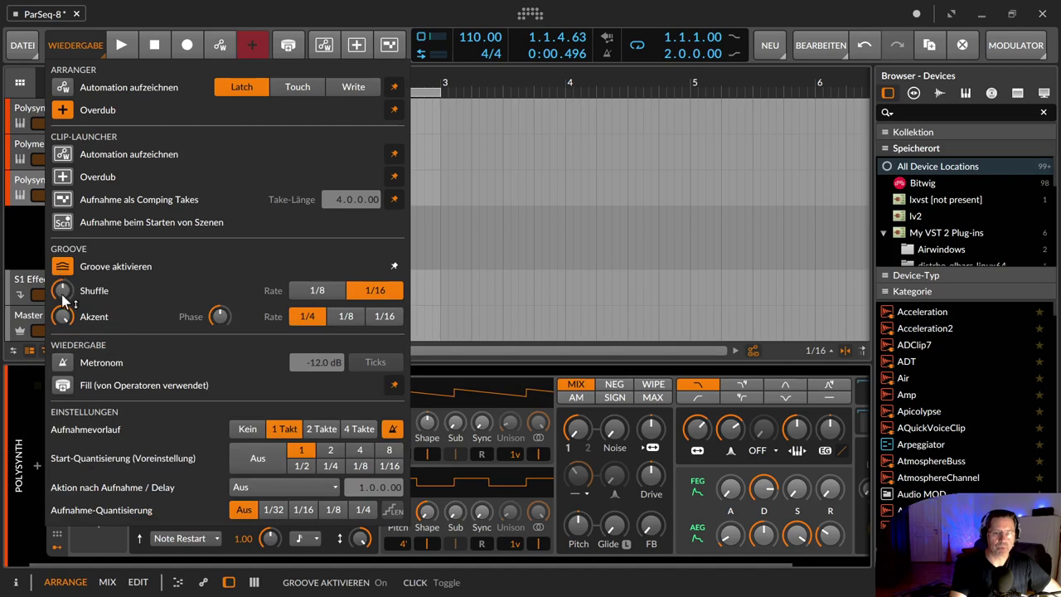
pyautogui.click(62, 266)
pyautogui.click(507, 260)
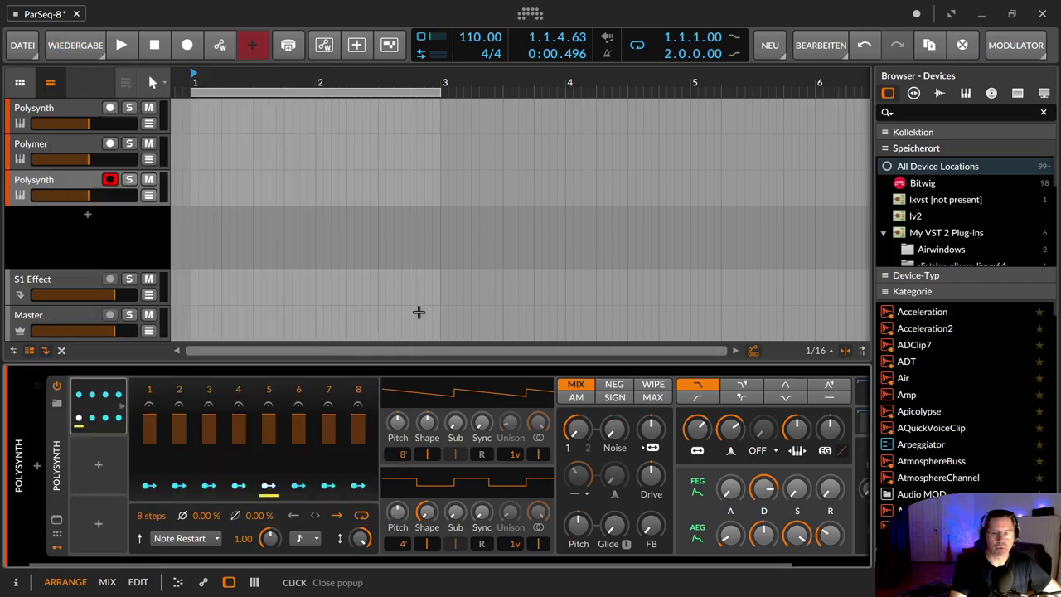
# - Try the Note Advance trigger mode on the ParSeq-8, and switch the trigger mode to Transport
pyautogui.click(178, 539)
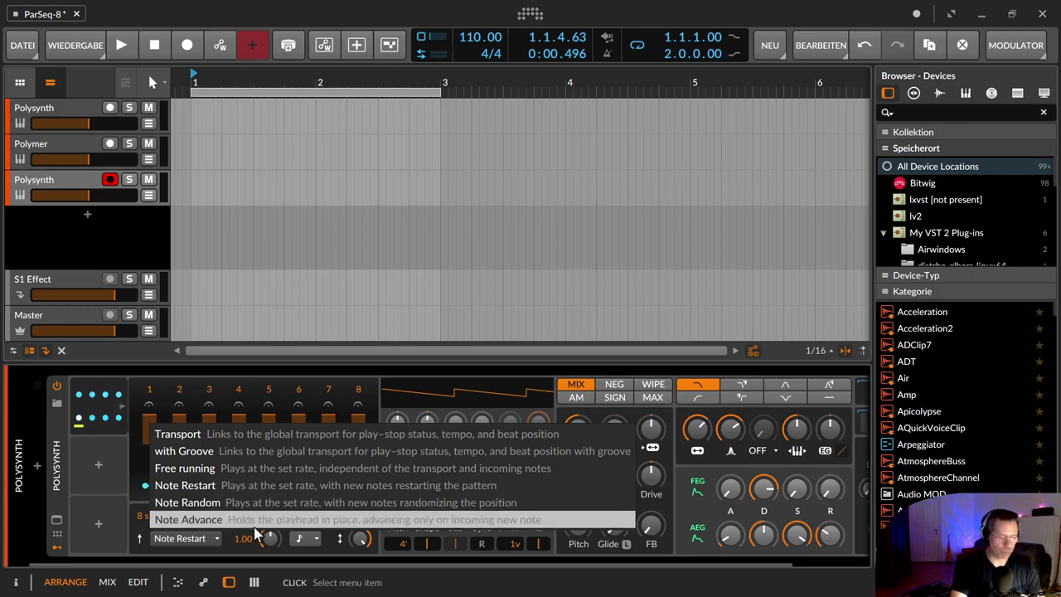
pyautogui.click(219, 520)
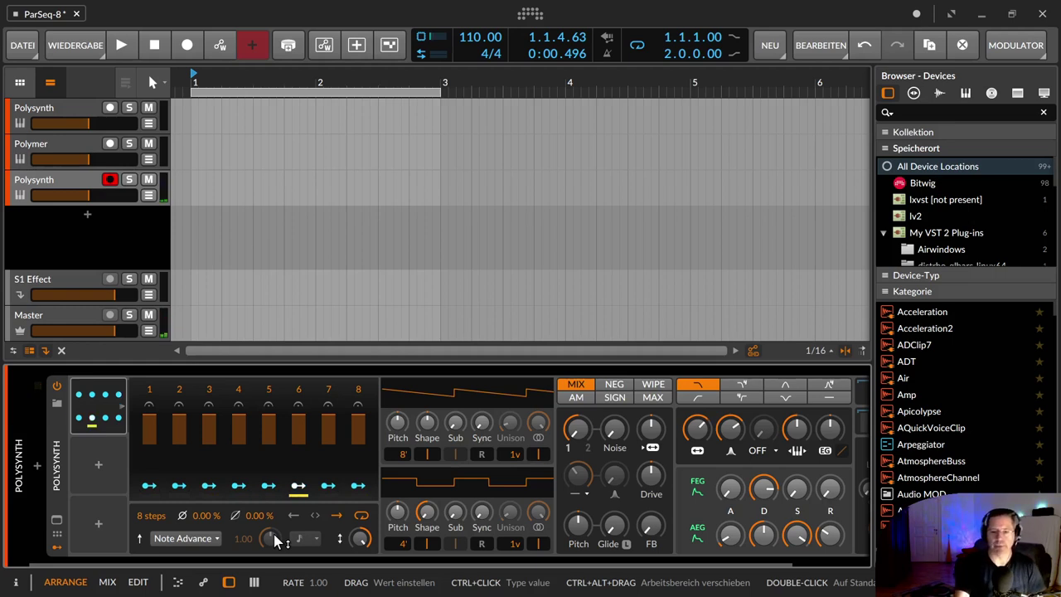
pyautogui.click(217, 538)
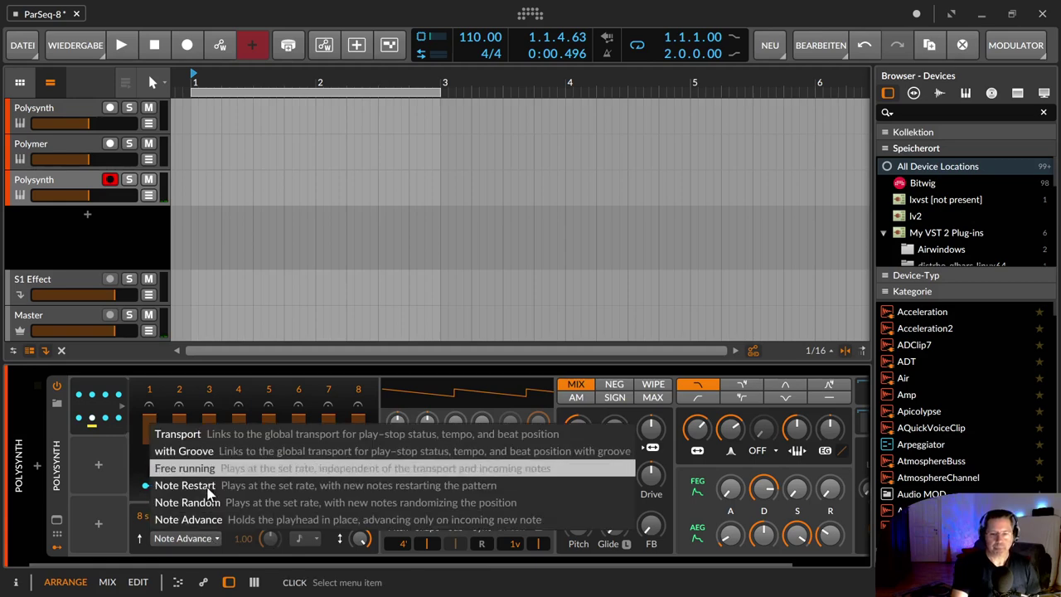
pyautogui.click(201, 430)
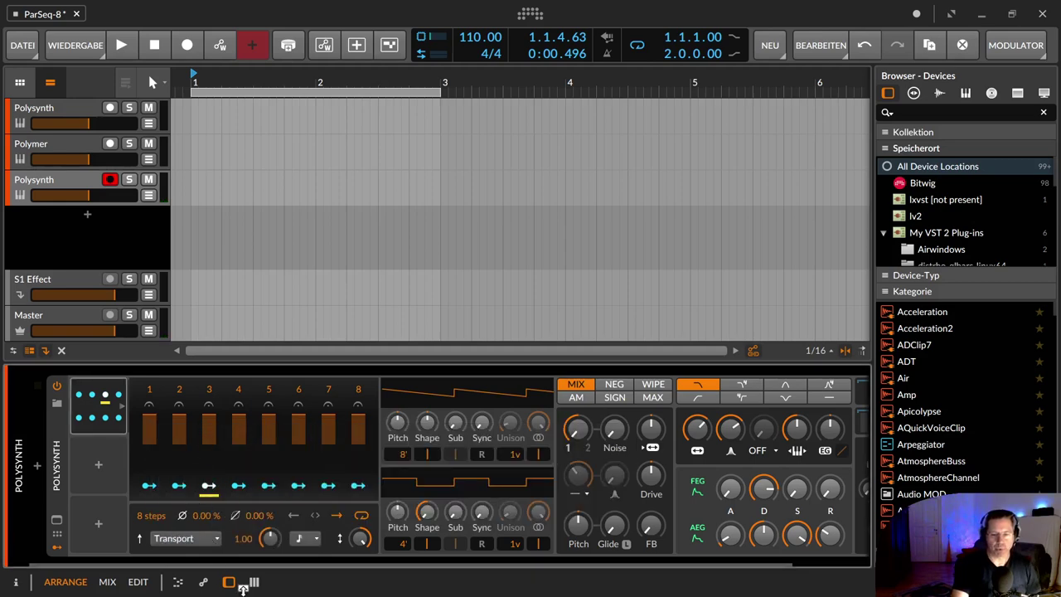
# - Set the ParSeq-8 rate to 1.30 with an 8th note timebase
pyautogui.moveTo(270, 537); pyautogui.dragTo(270, 528)
pyautogui.click(308, 540)
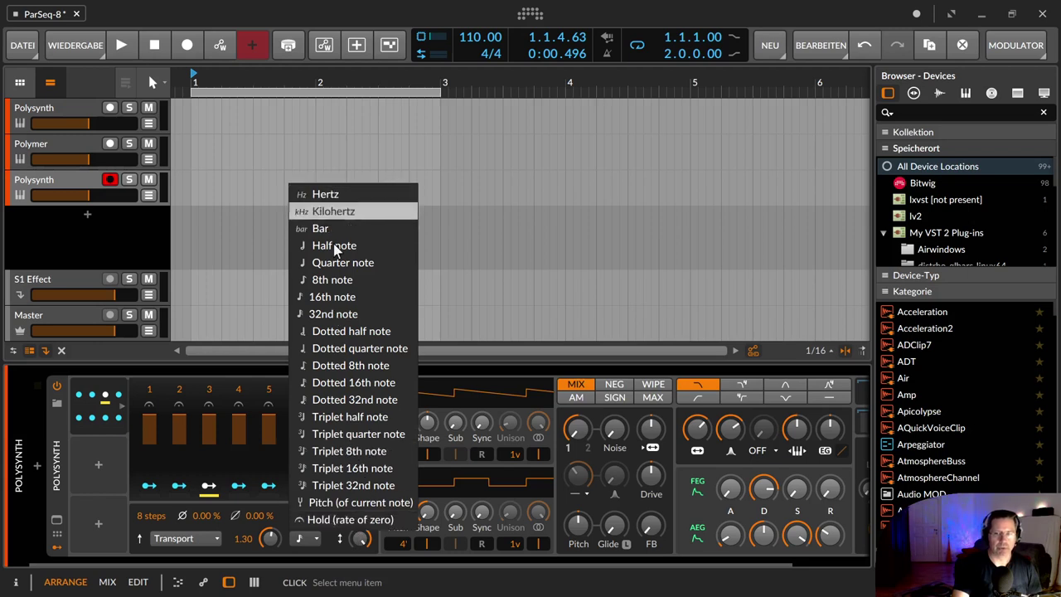
pyautogui.click(332, 279)
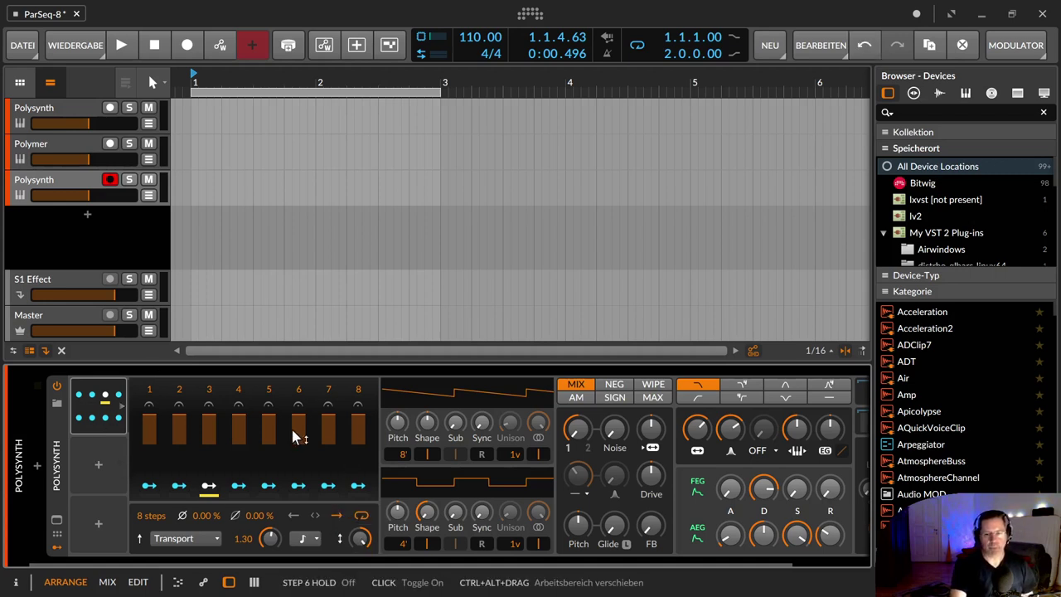
# - Set the ParSeq-8 global amount to 39.3 % and its trigger mode to Note Restart
pyautogui.moveTo(358, 537)
pyautogui.mouseDown()
pyautogui.moveTo(358, 592)
pyautogui.moveTo(358, 537)
pyautogui.moveTo(358, 593)
pyautogui.moveTo(365, 543)
pyautogui.mouseUp()
pyautogui.doubleClick(358, 537)
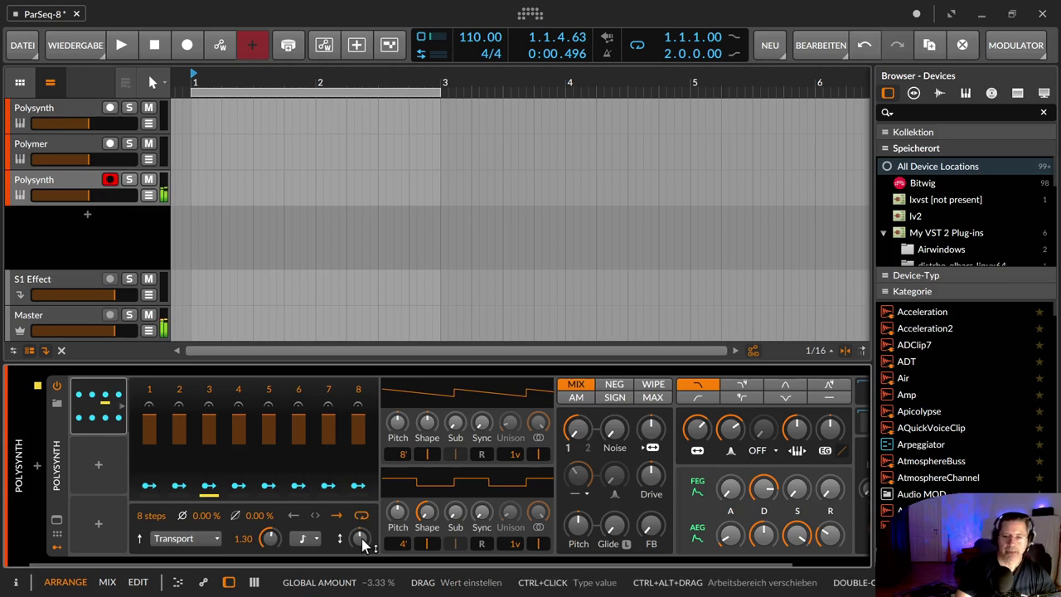
pyautogui.moveTo(362, 541); pyautogui.dragTo(362, 525)
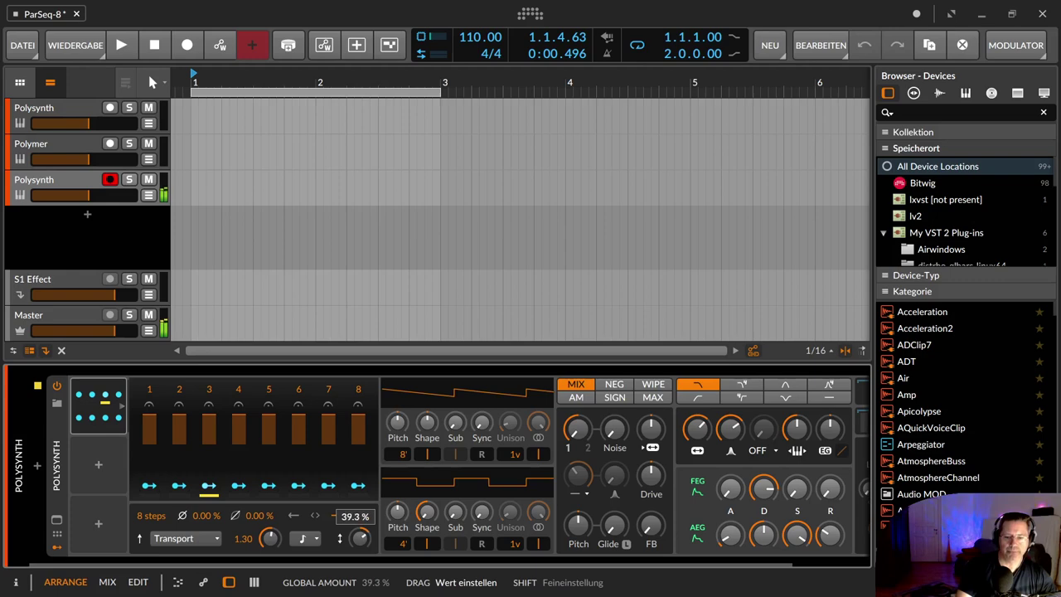
pyautogui.click(198, 536)
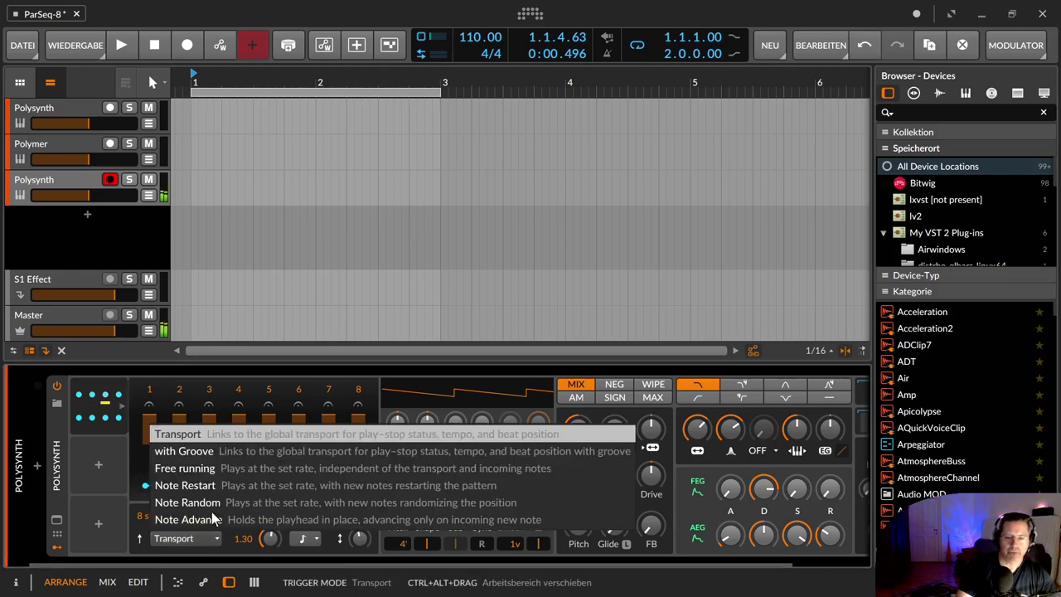
pyautogui.click(209, 486)
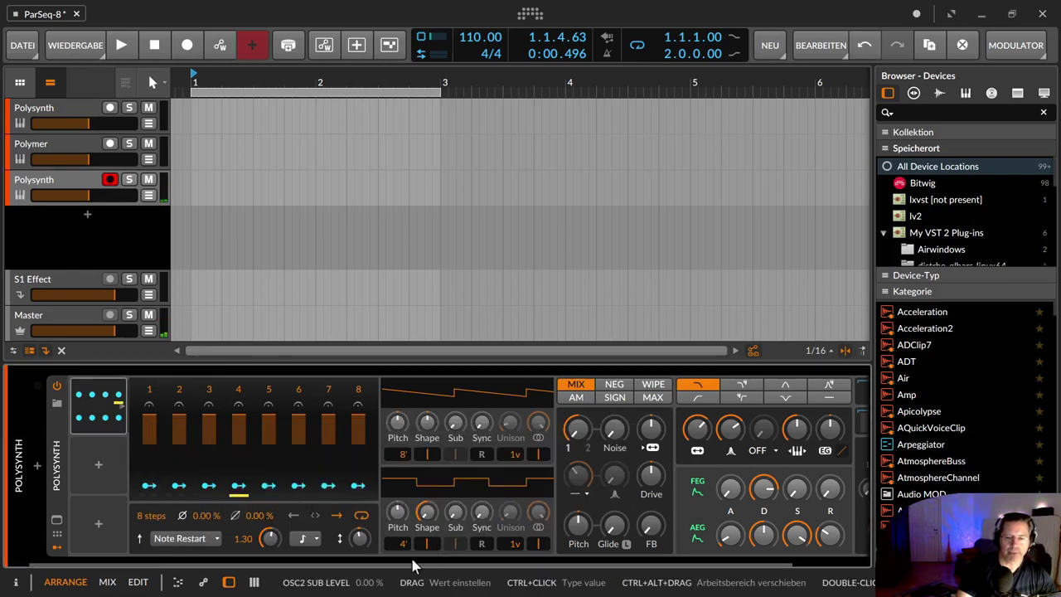
# - Try ParSeq-8 global amounts of 33.3 % and -50.7 %, and lower the amount further
pyautogui.moveTo(360, 538); pyautogui.dragTo(359, 527)
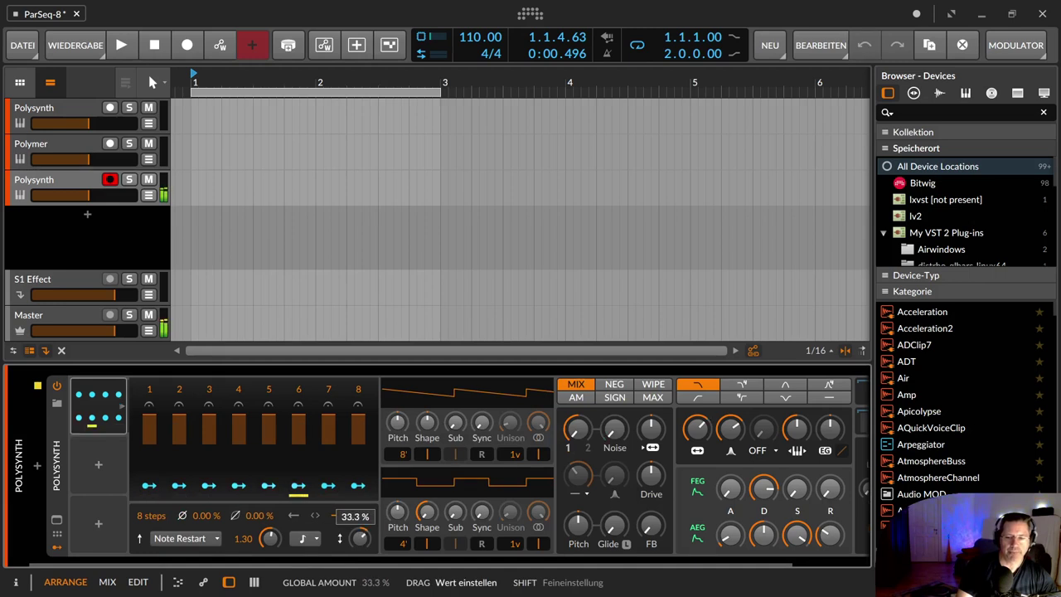
pyautogui.moveTo(360, 538); pyautogui.dragTo(360, 564)
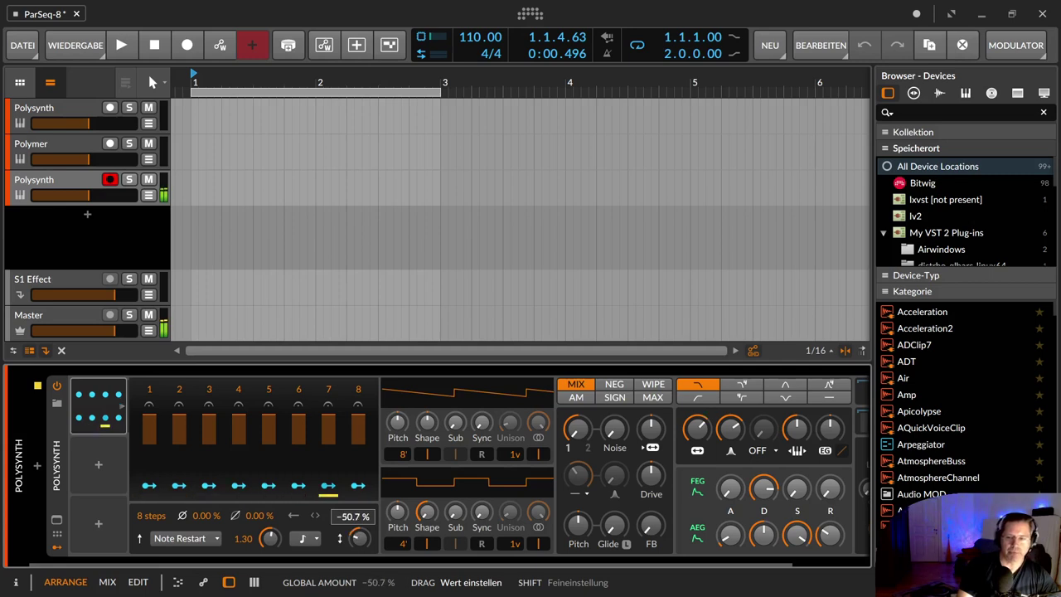
pyautogui.moveTo(360, 563); pyautogui.dragTo(360, 582)
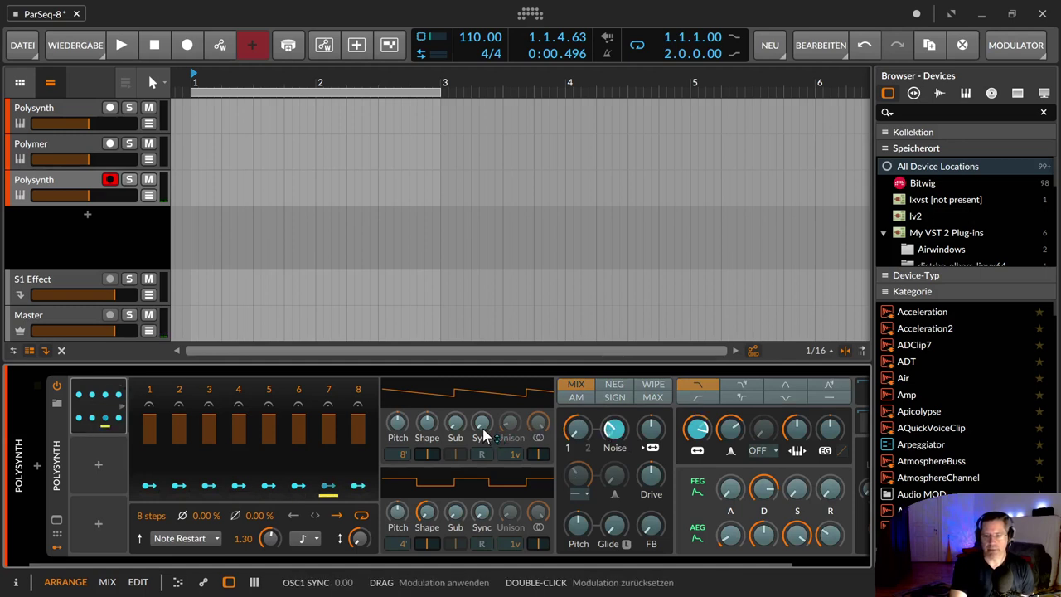
# - Map ParSeq-8 step 3 to retrigger and unison voices of both oscillators, using +9.67 for oscillator 1's unison voices
pyautogui.moveTo(482, 426); pyautogui.dragTo(510, 410)
pyautogui.click(209, 487)
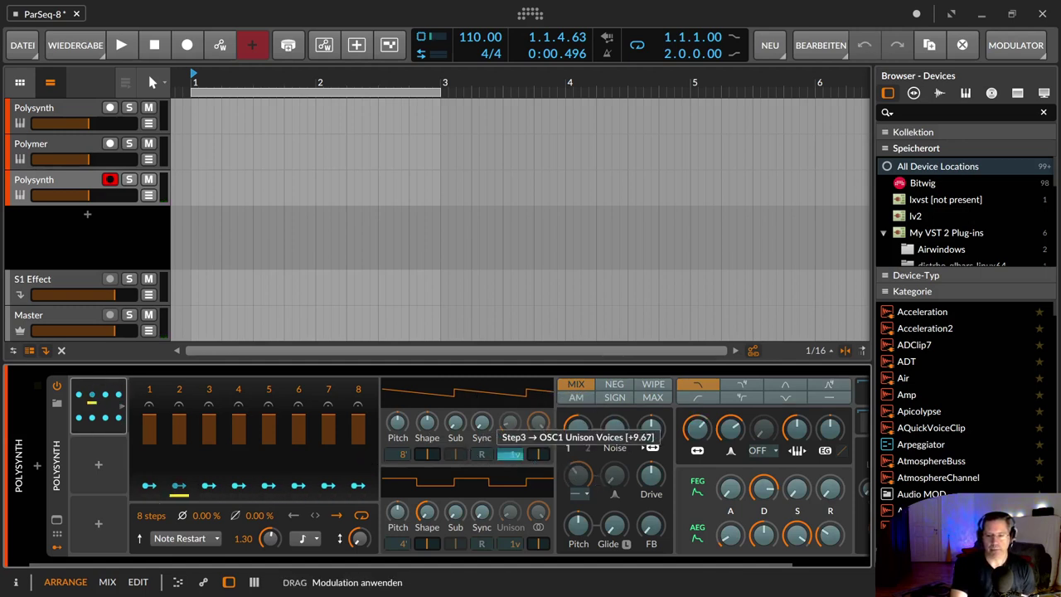
pyautogui.click(483, 453)
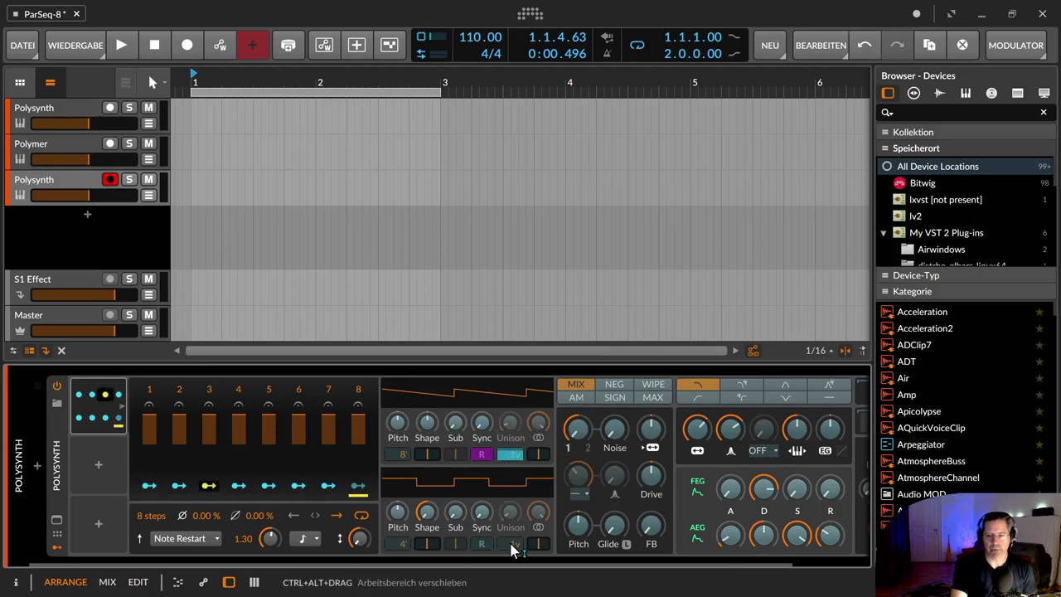
pyautogui.moveTo(511, 545); pyautogui.dragTo(511, 522)
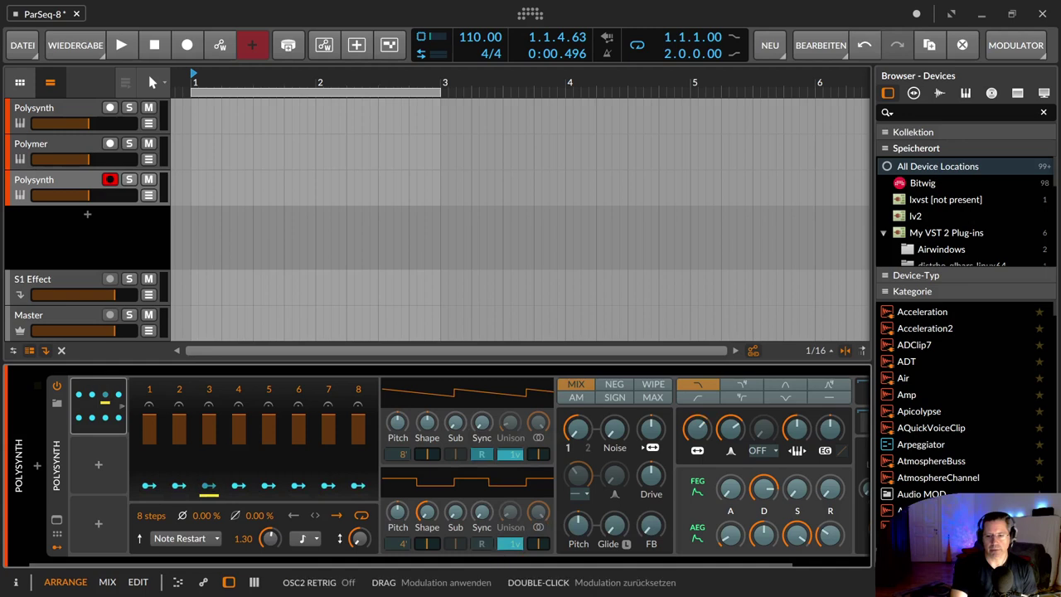
# - Map ParSeq-8 step 3 to oscillator 2's sub level and to the mix between the two oscillators
pyautogui.moveTo(455, 511); pyautogui.dragTo(455, 508)
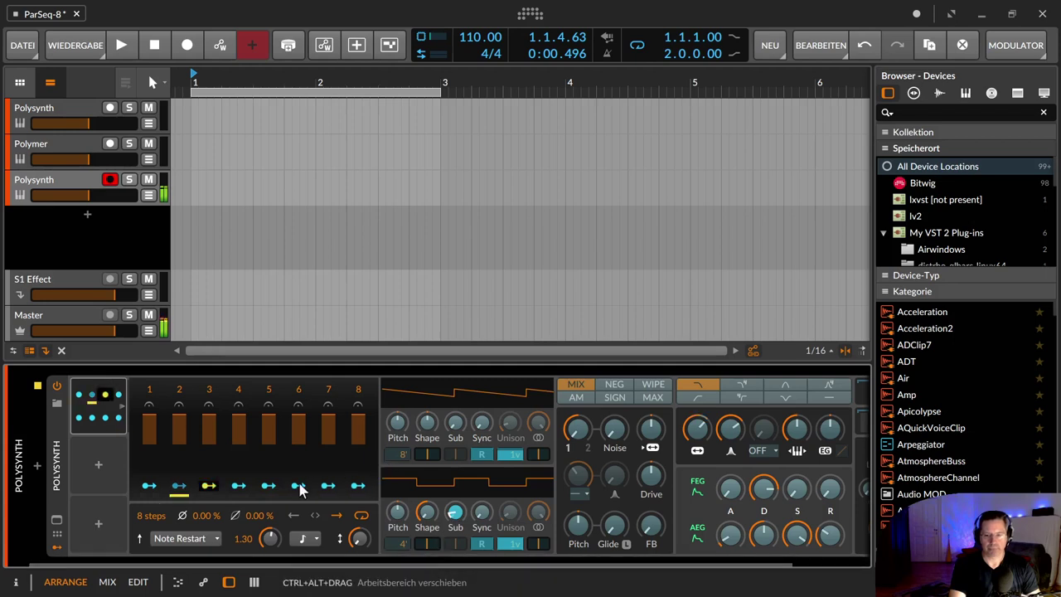
pyautogui.click(212, 495)
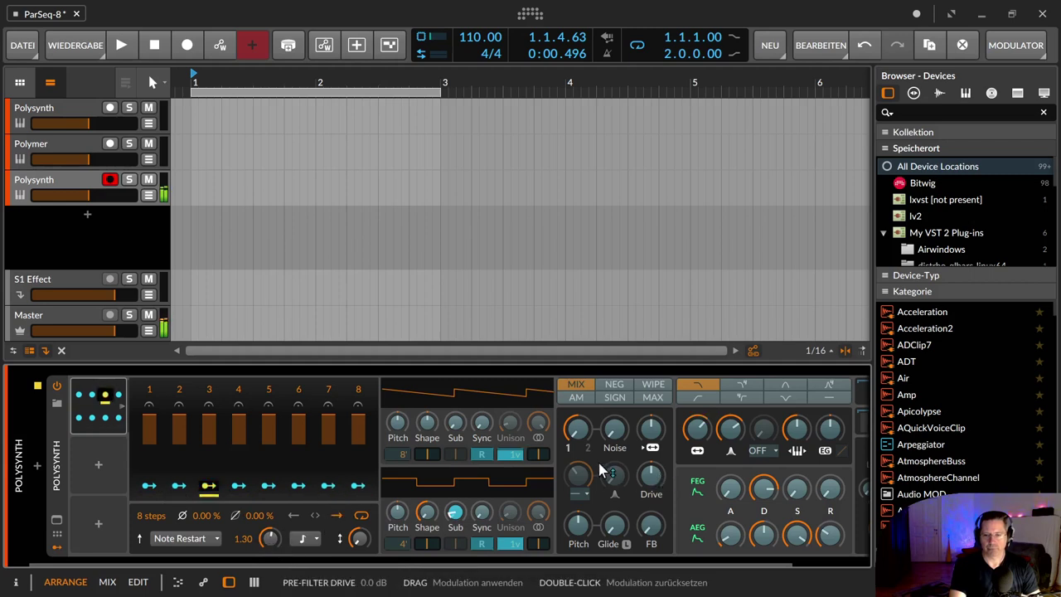
pyautogui.moveTo(580, 431); pyautogui.dragTo(581, 399)
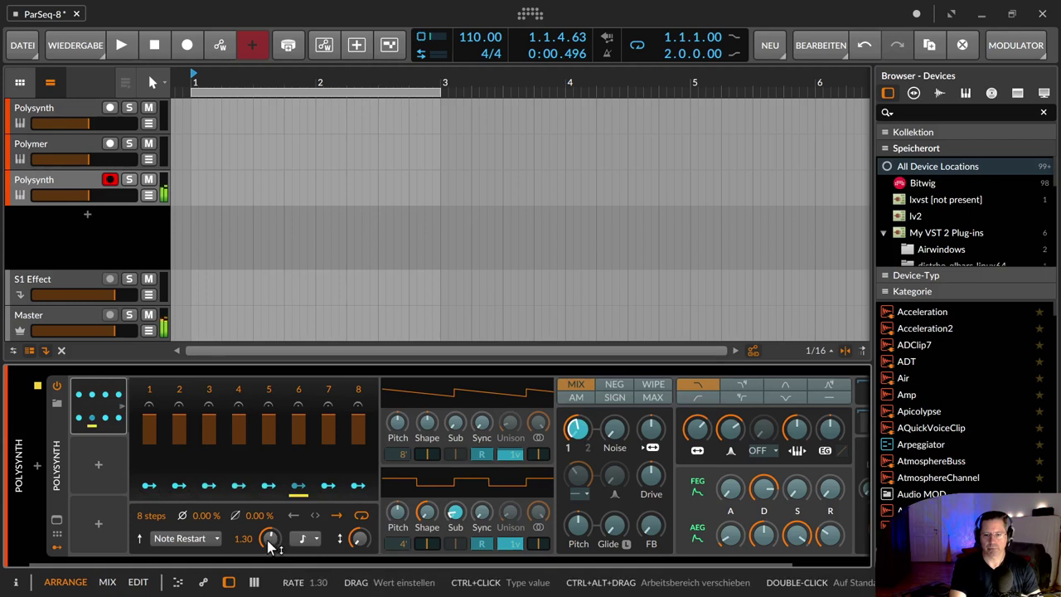
# - Set the ParSeq-8 rate to 5.74 and map step 6 to increase the Polysynth's Drive
pyautogui.moveTo(271, 543)
pyautogui.mouseDown()
pyautogui.moveTo(267, 559)
pyautogui.moveTo(269, 547)
pyautogui.mouseUp()
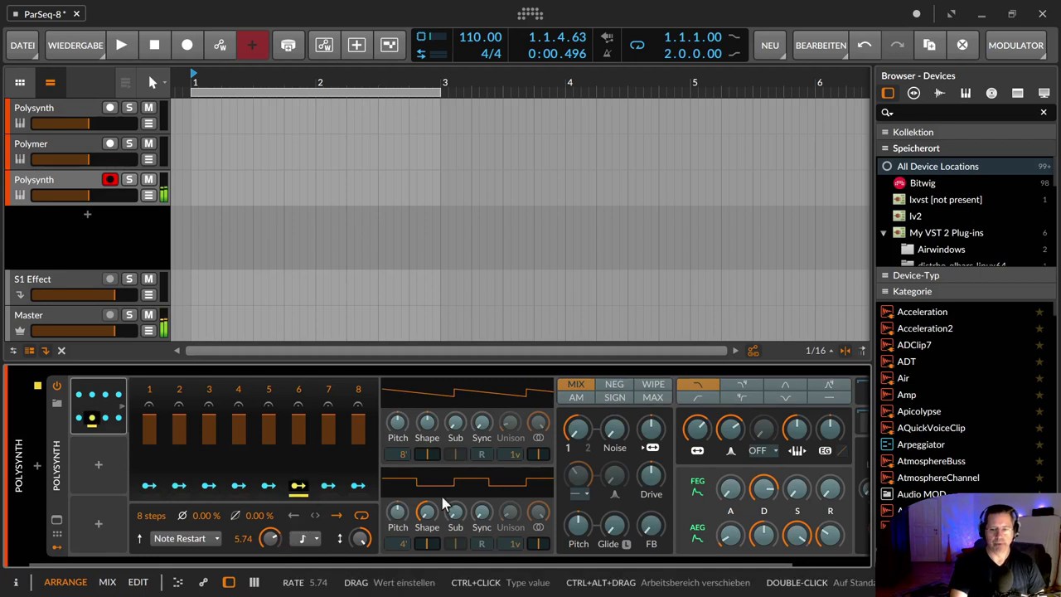
pyautogui.click(298, 484)
pyautogui.moveTo(651, 475); pyautogui.dragTo(651, 450)
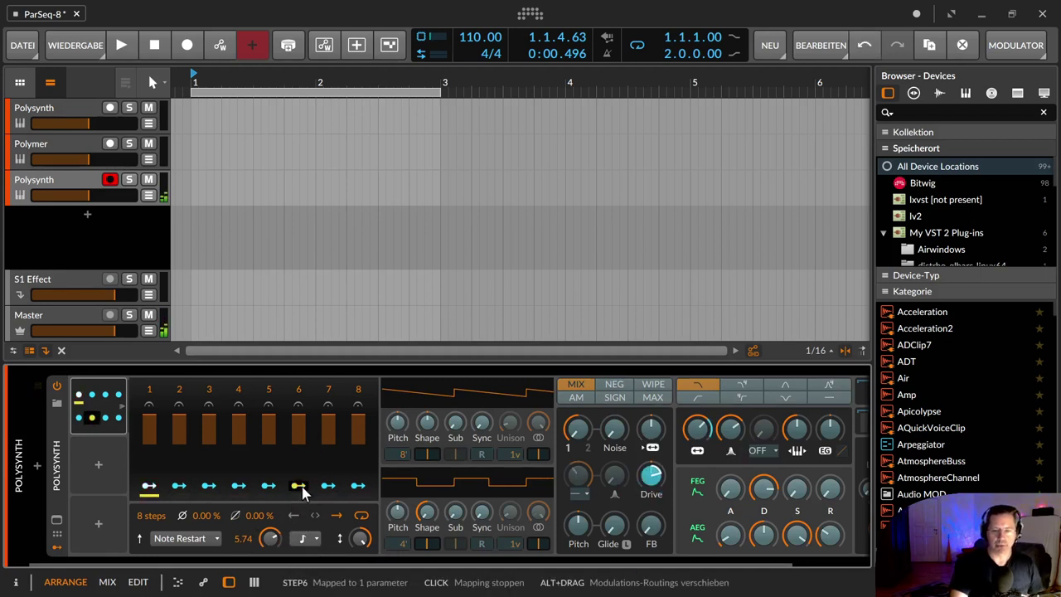
# - Add an LFO modulator to the Polysynth and map it to the value of ParSeq-8 step 7
pyautogui.click(97, 466)
pyautogui.write('lfo')
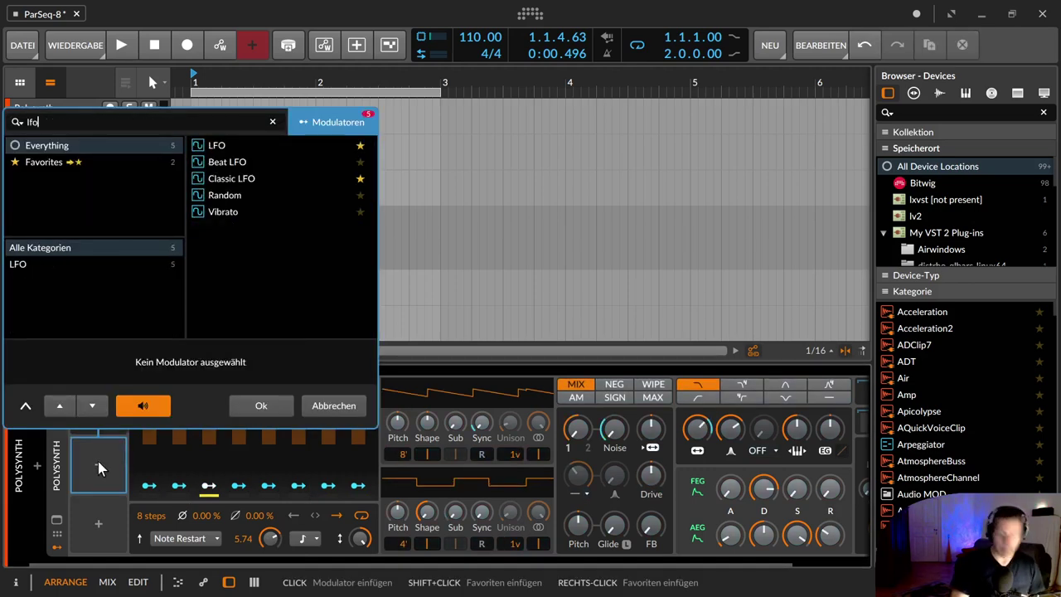
pyautogui.press('Return')
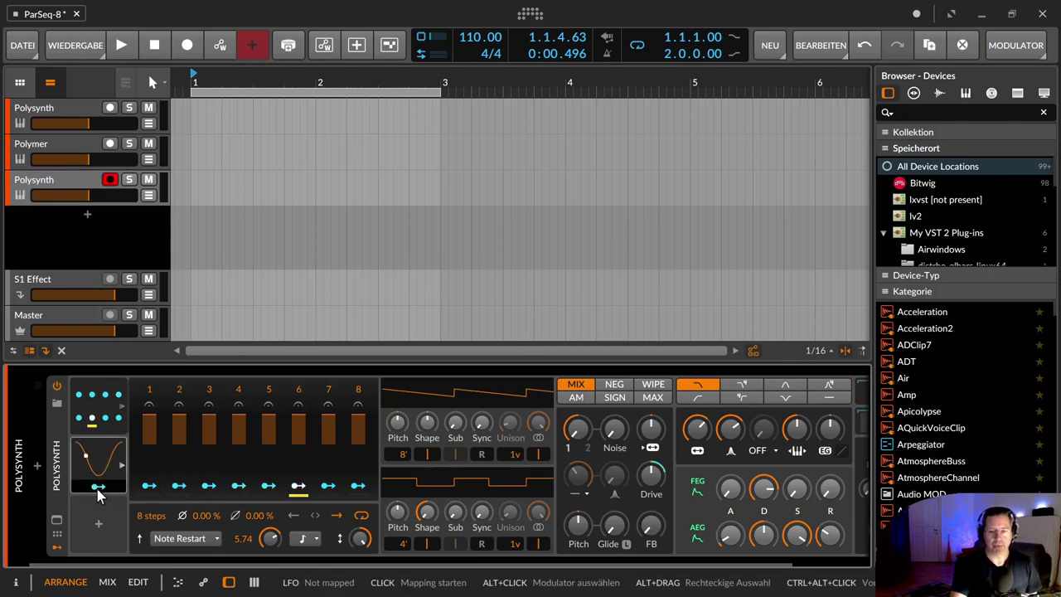
pyautogui.click(97, 487)
pyautogui.moveTo(328, 427); pyautogui.dragTo(329, 480)
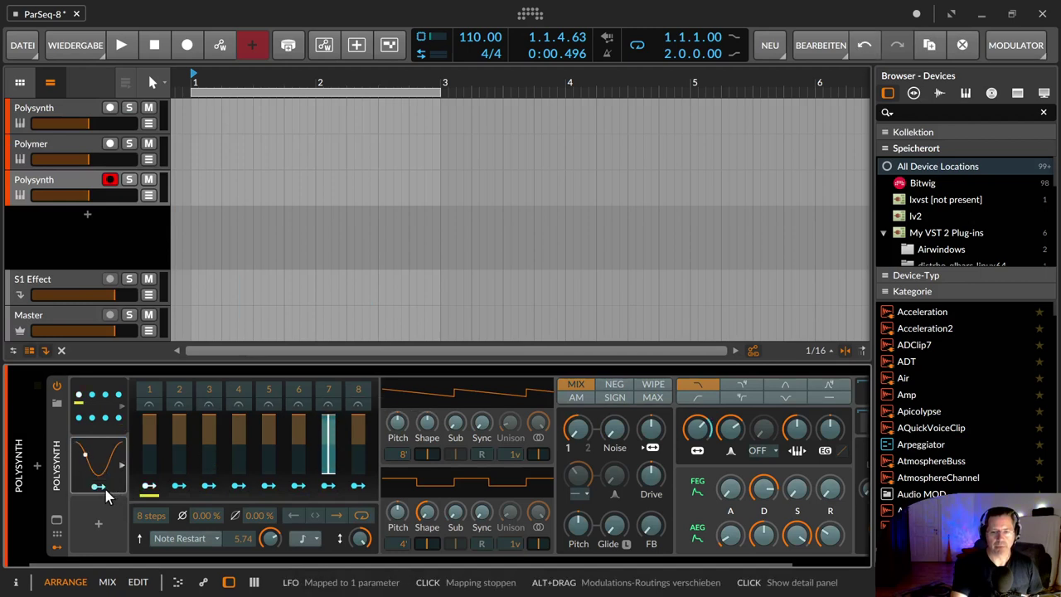
pyautogui.click(98, 487)
# - Try an LFO rate of 50 Hz, and set the LFO to 7.07 with the Kilohertz timebase
pyautogui.click(97, 473)
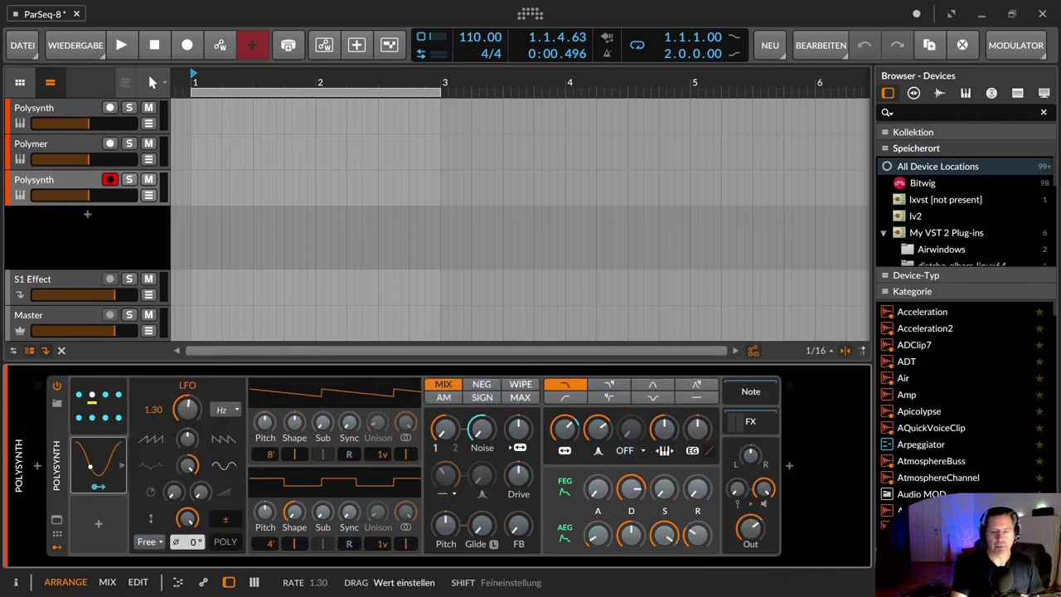
pyautogui.moveTo(188, 409); pyautogui.dragTo(263, 351)
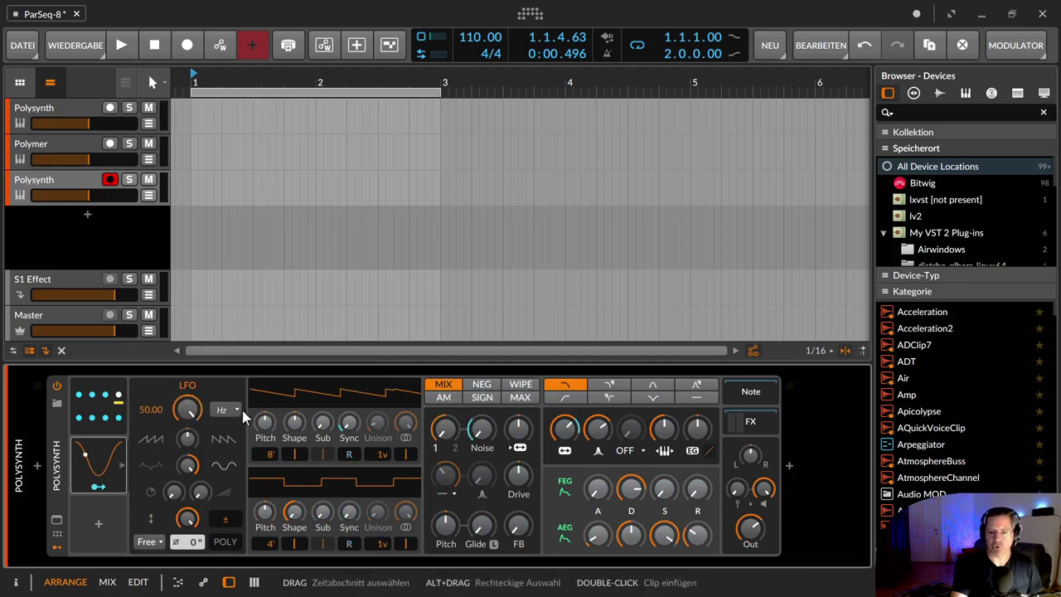
pyautogui.click(222, 417)
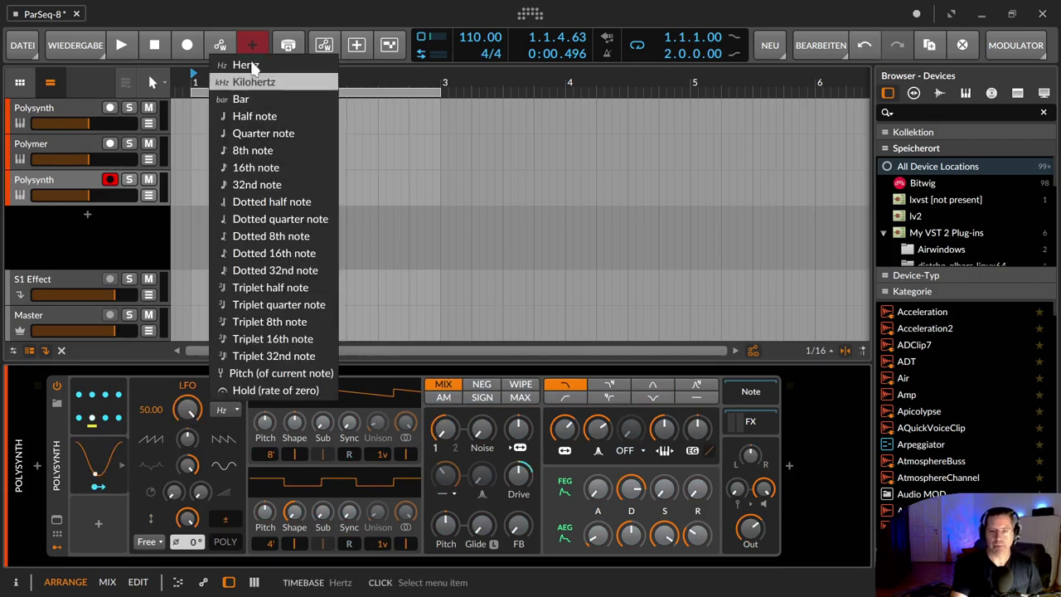
pyautogui.click(236, 83)
pyautogui.moveTo(185, 409); pyautogui.dragTo(120, 487)
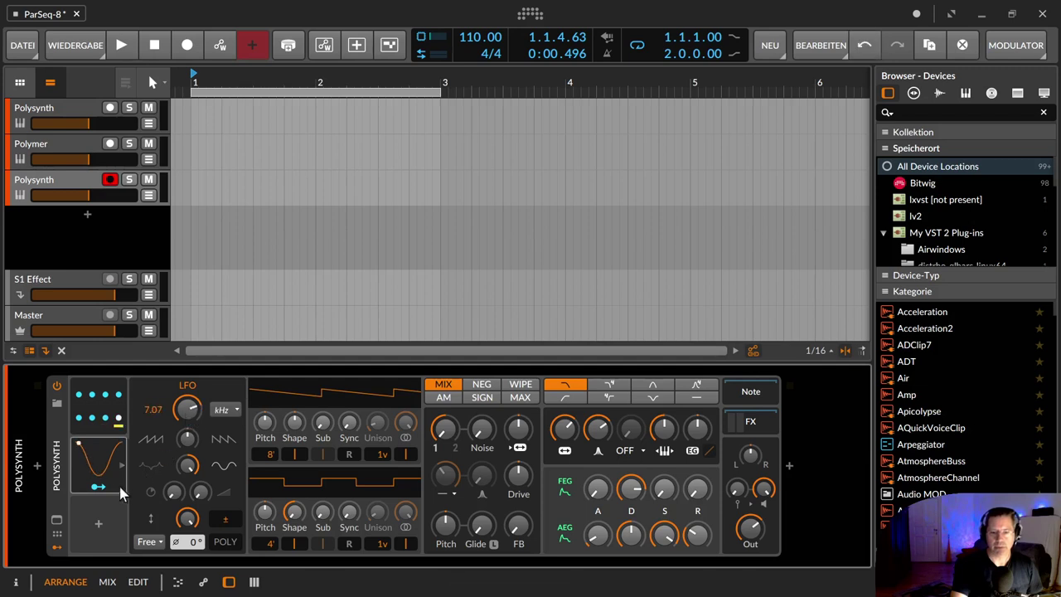
# - Map ParSeq-8 step 7 to the Polysynth's global Pitch with a modulation amount of +11.33
pyautogui.click(110, 464)
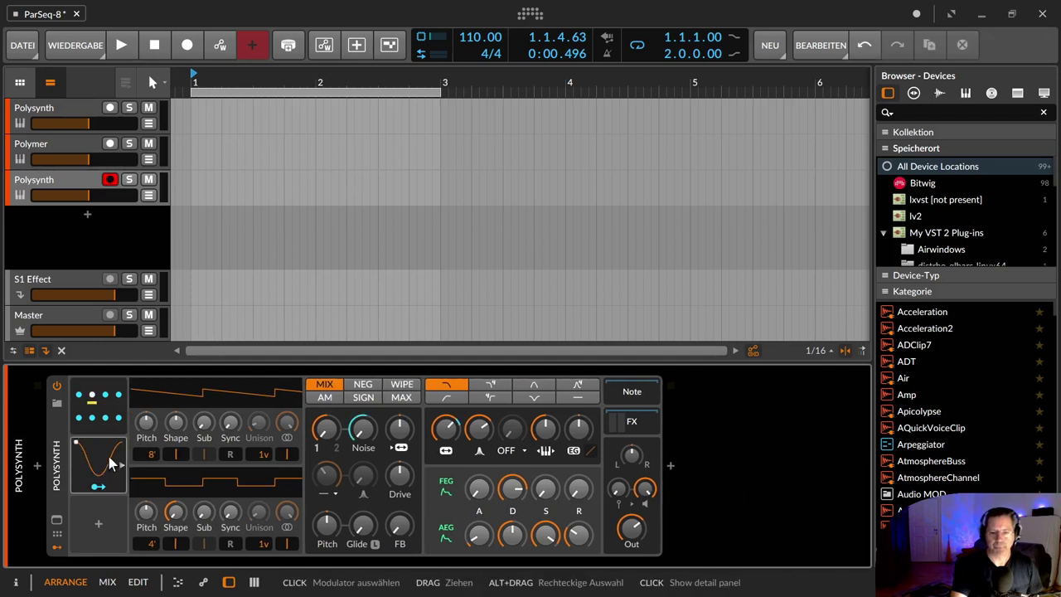
pyautogui.click(104, 407)
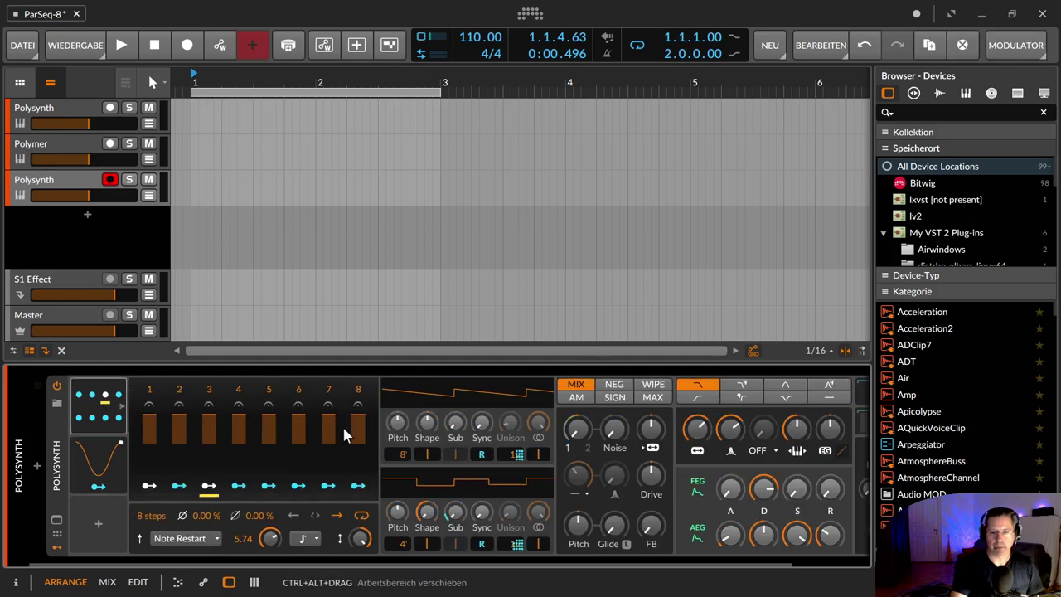
pyautogui.moveTo(329, 486); pyautogui.dragTo(329, 491)
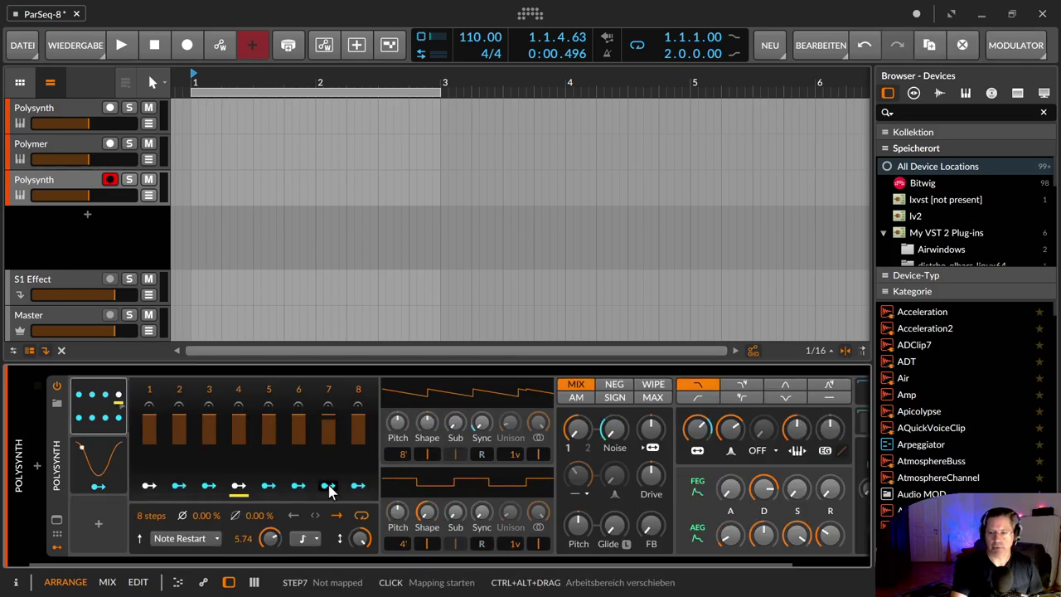
pyautogui.click(329, 491)
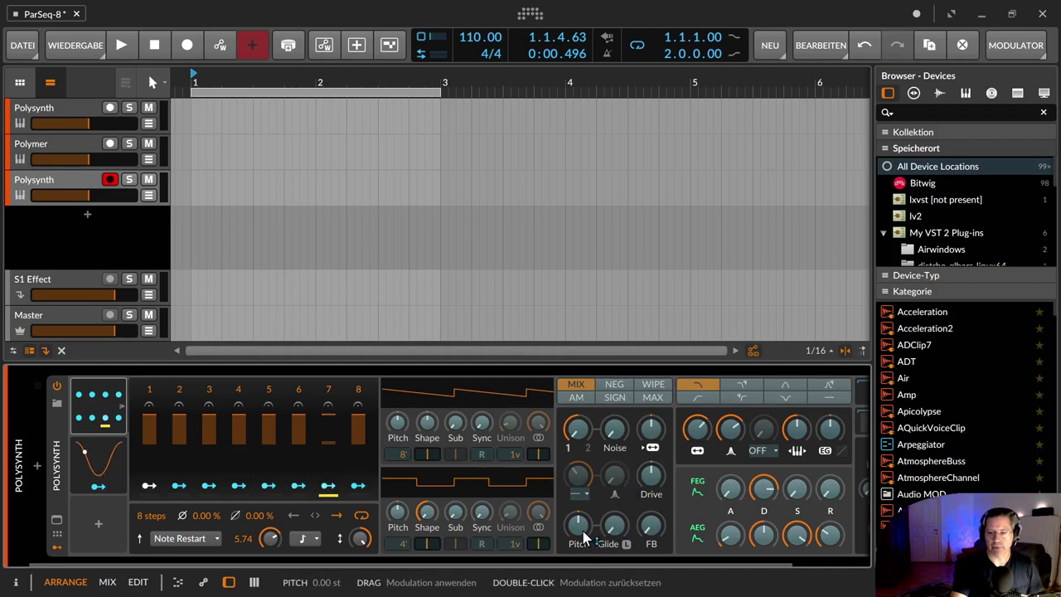
pyautogui.moveTo(583, 528)
pyautogui.mouseDown()
pyautogui.moveTo(582, 486)
pyautogui.moveTo(580, 537)
pyautogui.mouseUp()
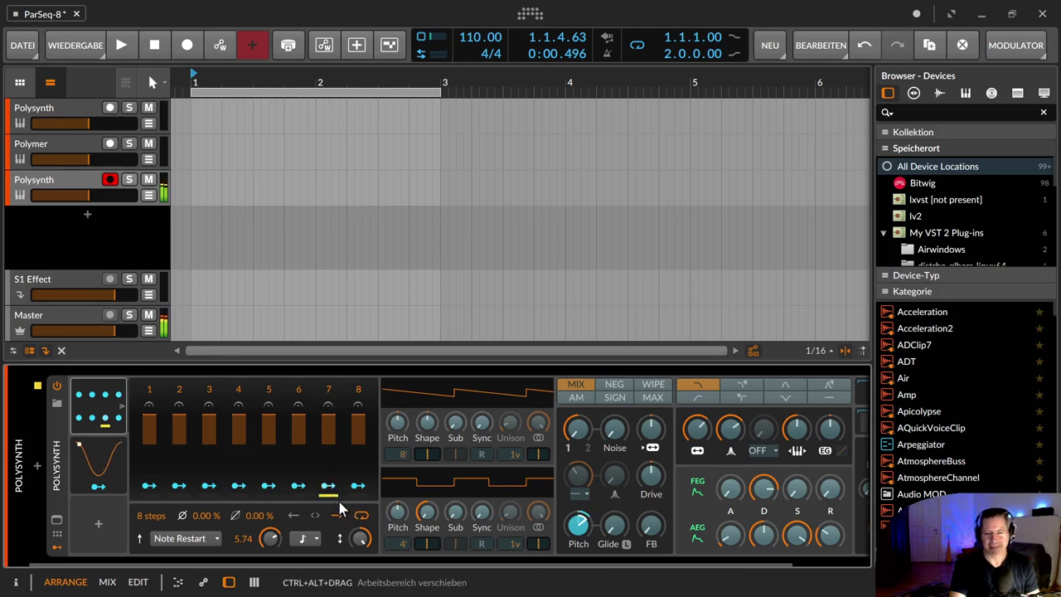
pyautogui.moveTo(572, 529); pyautogui.dragTo(571, 518)
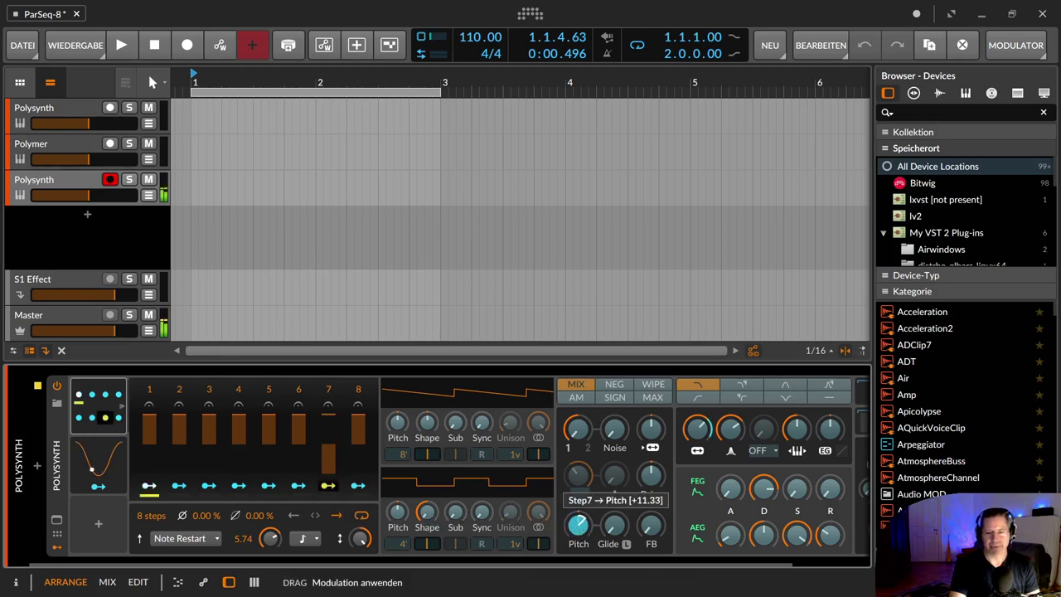
# - Switch the LFO's timebase to Hertz with a rate of 2.62, and return to the ParSeq-8 modulator
pyautogui.click(101, 488)
pyautogui.click(100, 488)
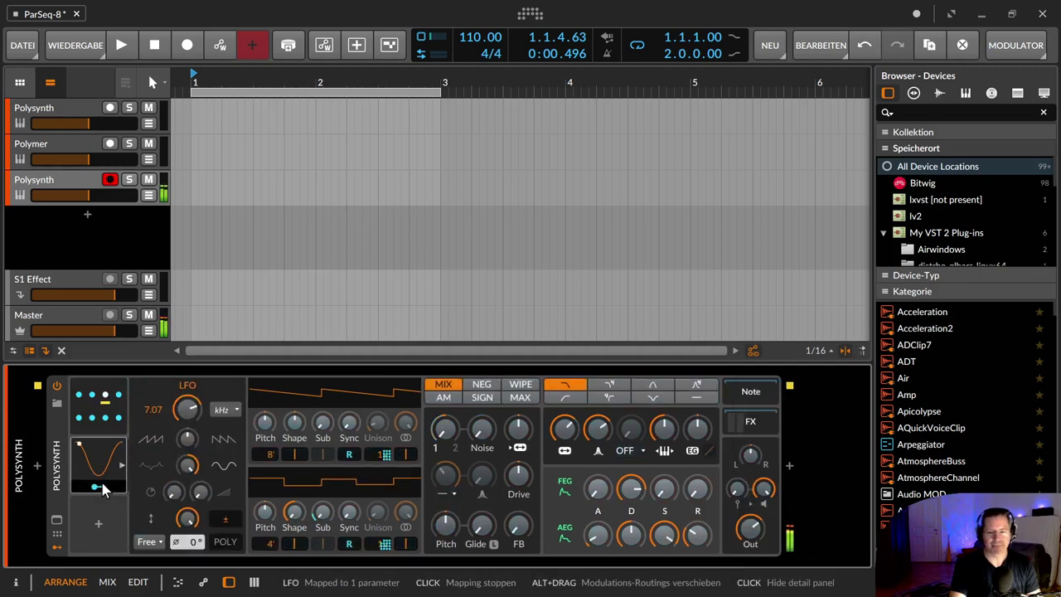
pyautogui.moveTo(187, 408); pyautogui.dragTo(188, 464)
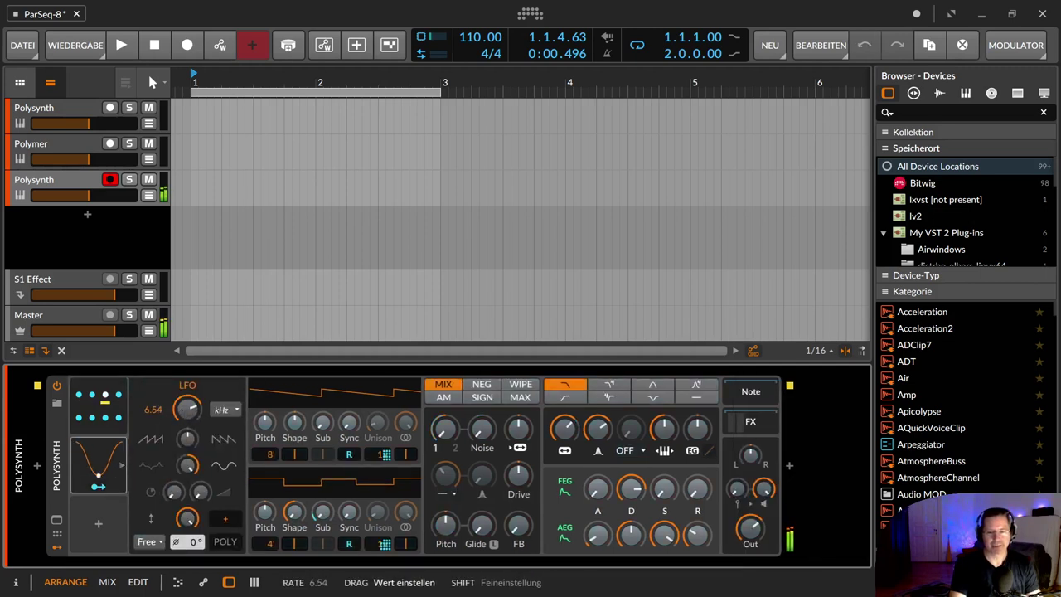
pyautogui.click(224, 409)
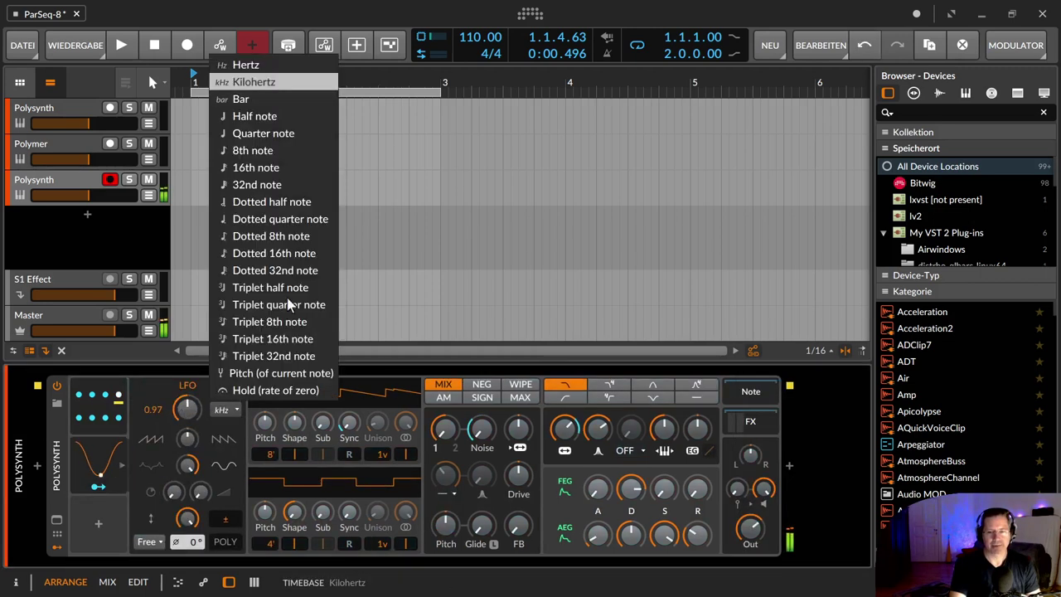
pyautogui.click(278, 67)
pyautogui.moveTo(187, 409); pyautogui.dragTo(186, 387)
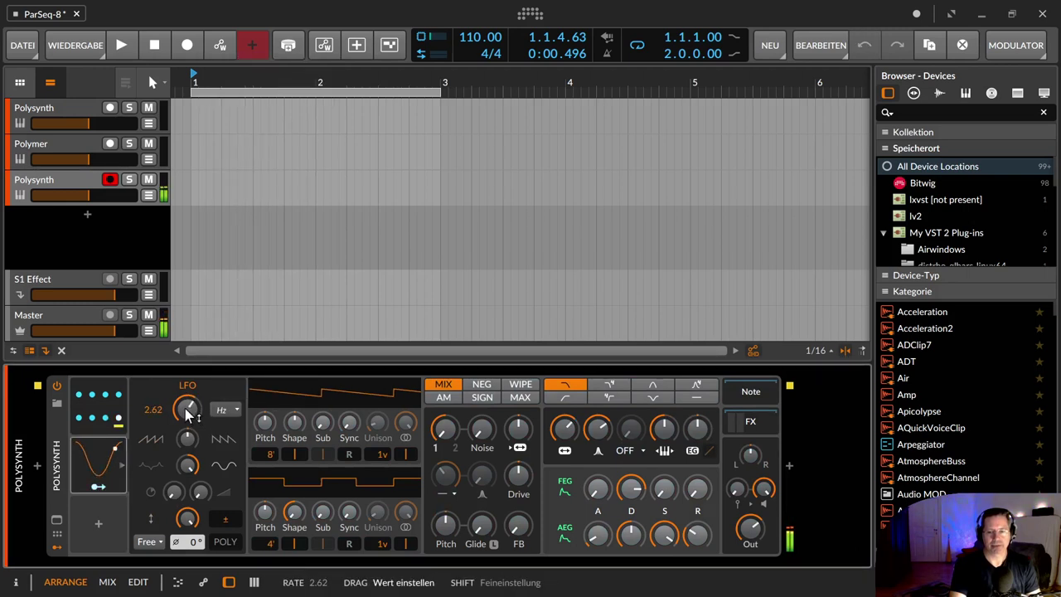
pyautogui.click(109, 415)
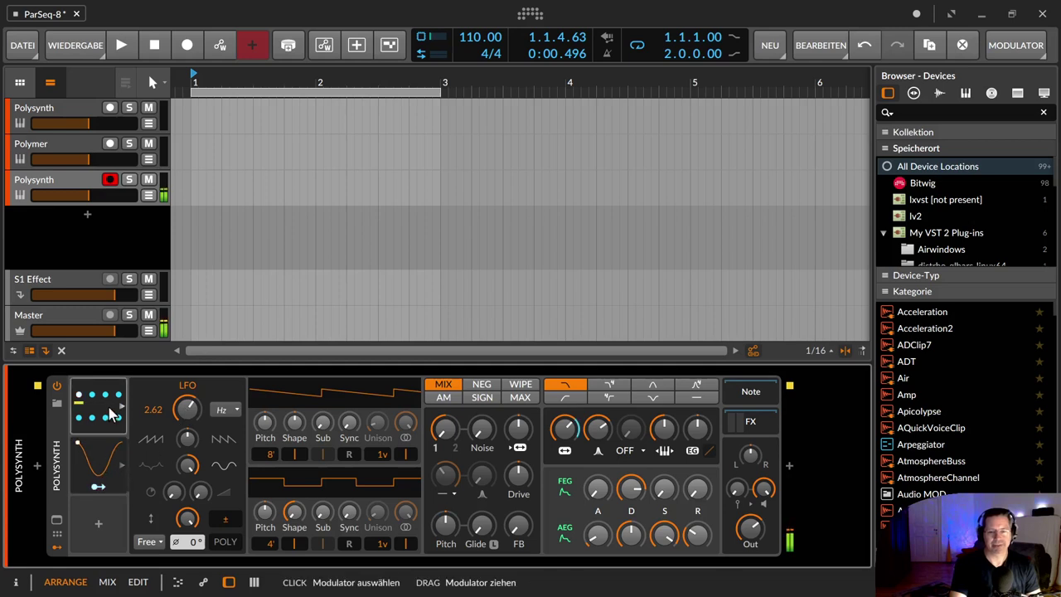